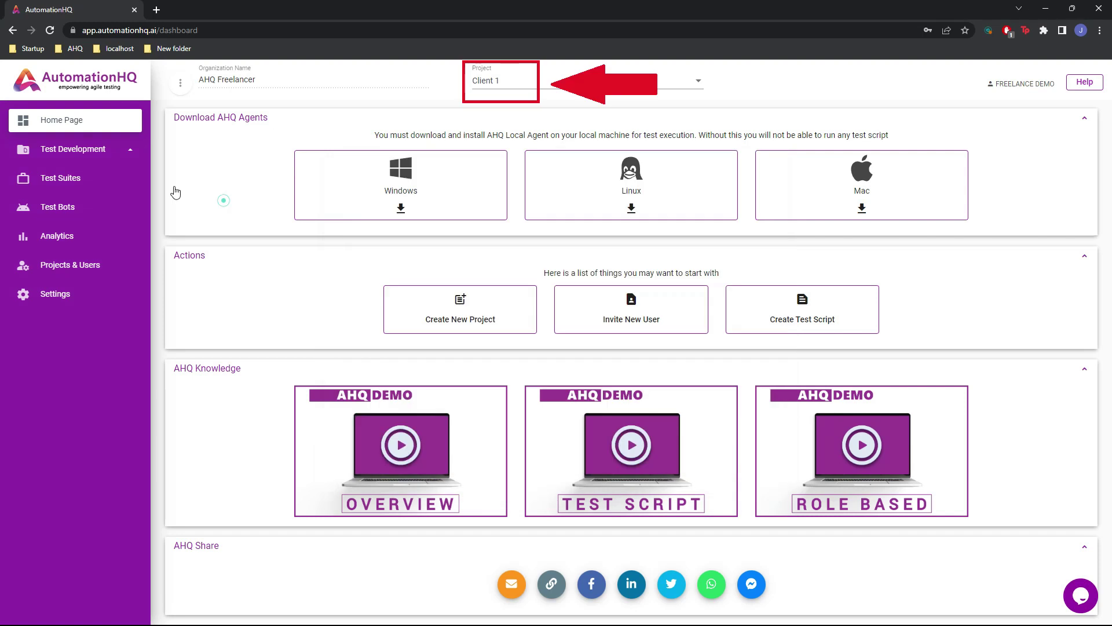
Navigate to the Verify Login test script under Test Development > Test Scripts
{"action": "left_click", "coordinate": [111, 156]}
{"action": "left_click", "coordinate": [85, 197]}
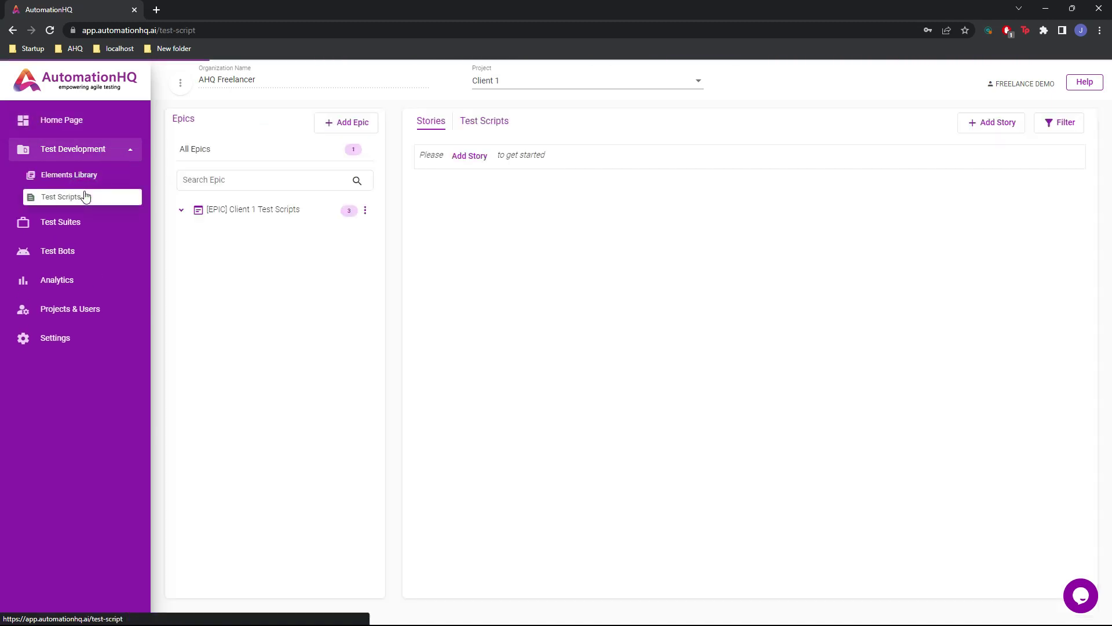
{"action": "left_click", "coordinate": [484, 271]}
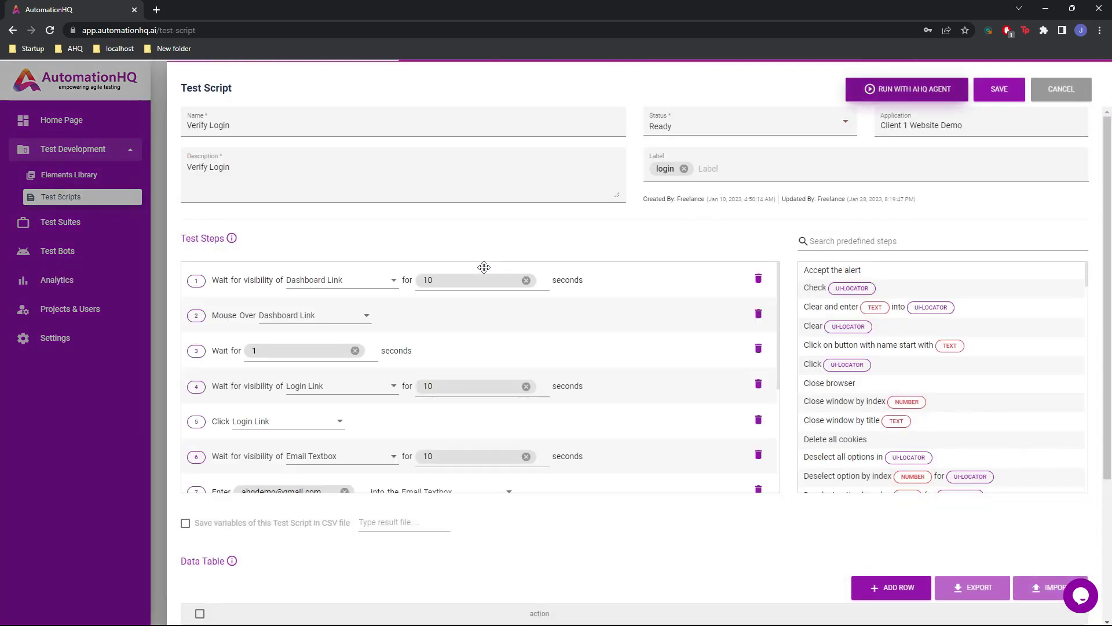
Make step 1 'Open Web Browser and go to page' with the pasted demo site URL, then run the script locally
{"action": "left_click", "coordinate": [847, 241]}
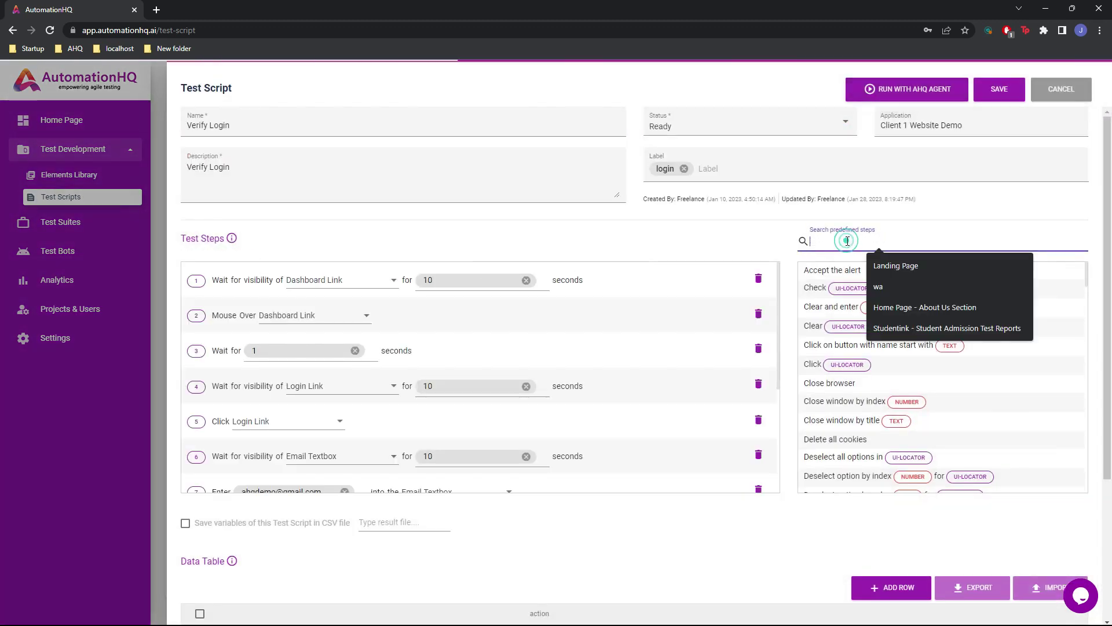
{"action": "type", "text": "copen"}
{"action": "left_click_drag", "start_coordinate": [856, 278], "coordinate": [435, 278]}
{"action": "left_click", "coordinate": [391, 280]}
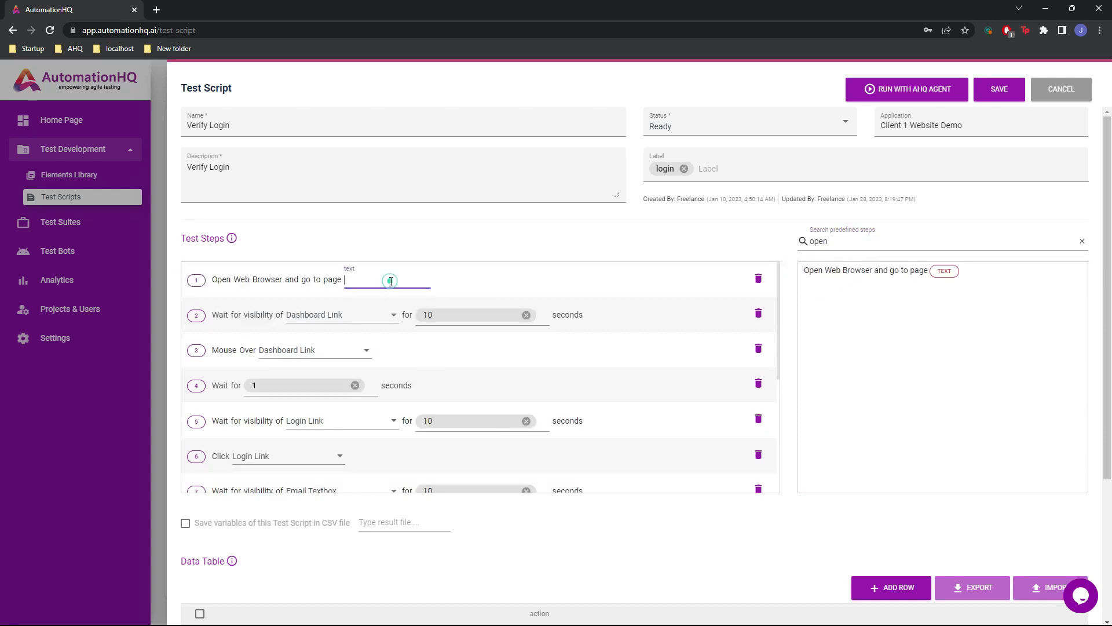
{"action": "type", "text": "https://automationhq.ai/demo_site1/"}
{"action": "left_click", "coordinate": [425, 252]}
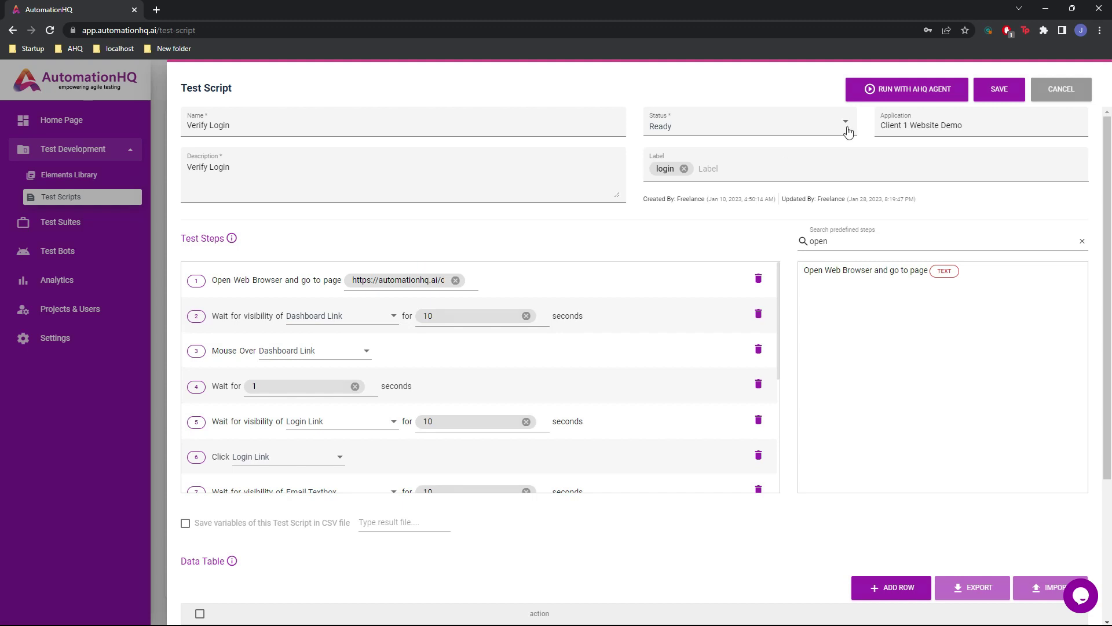
{"action": "left_click", "coordinate": [907, 89]}
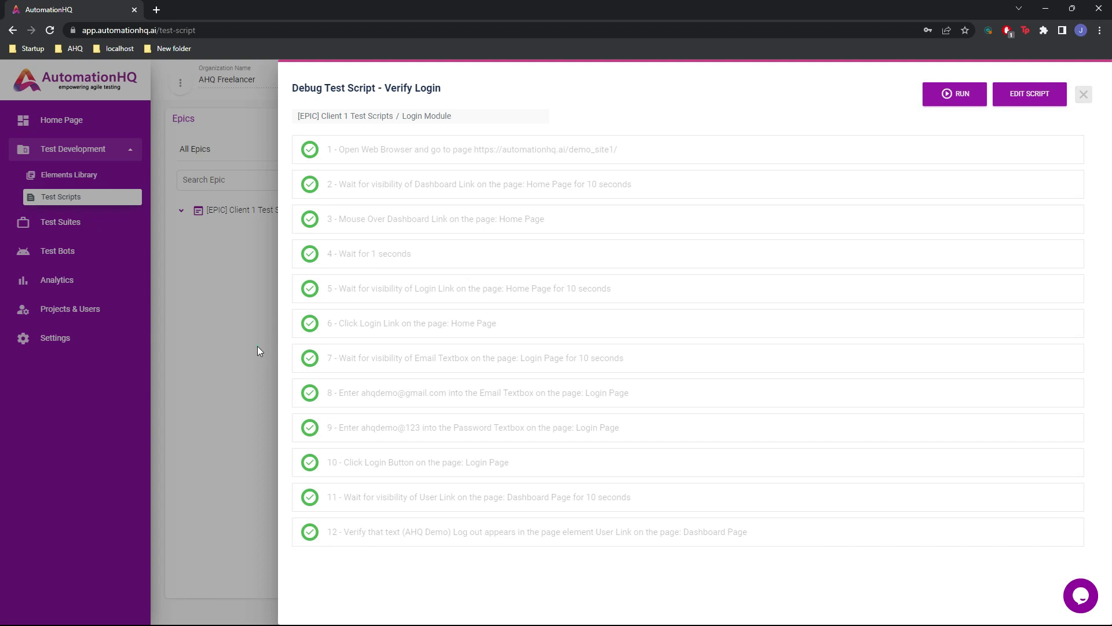
Leave the debug results and bring up the Login Module suite's details in Test Suites
{"action": "left_click", "coordinate": [1083, 94]}
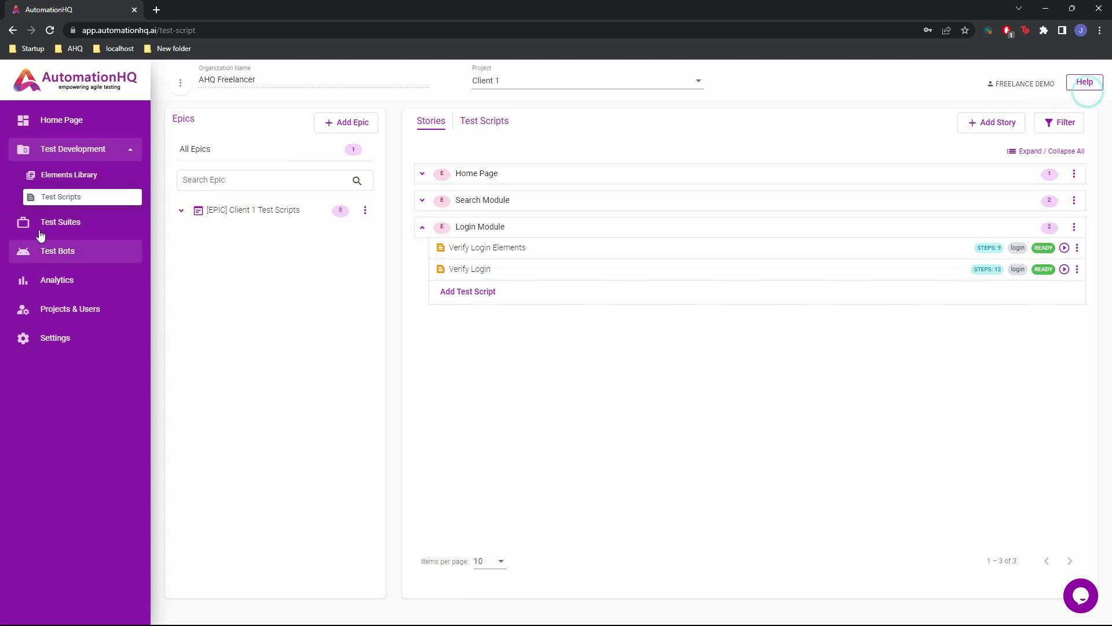
{"action": "left_click", "coordinate": [40, 229]}
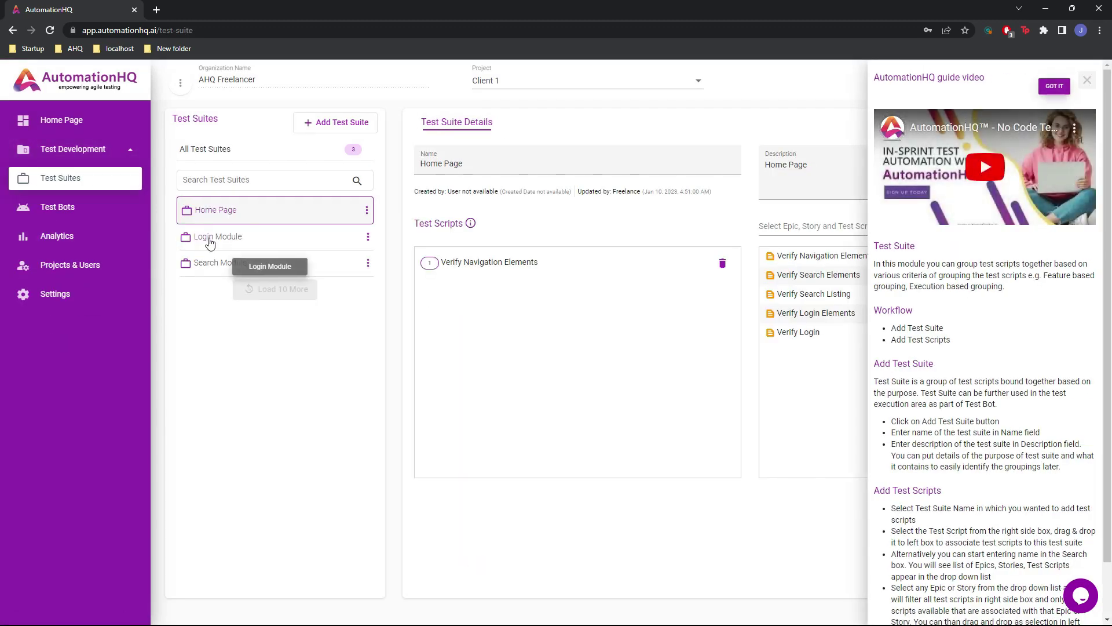
{"action": "left_click", "coordinate": [209, 239]}
{"action": "left_click", "coordinate": [1087, 80]}
Add Verify Login to the Login Module suite's test scripts and save the suite
{"action": "left_click_drag", "start_coordinate": [813, 333], "coordinate": [628, 339]}
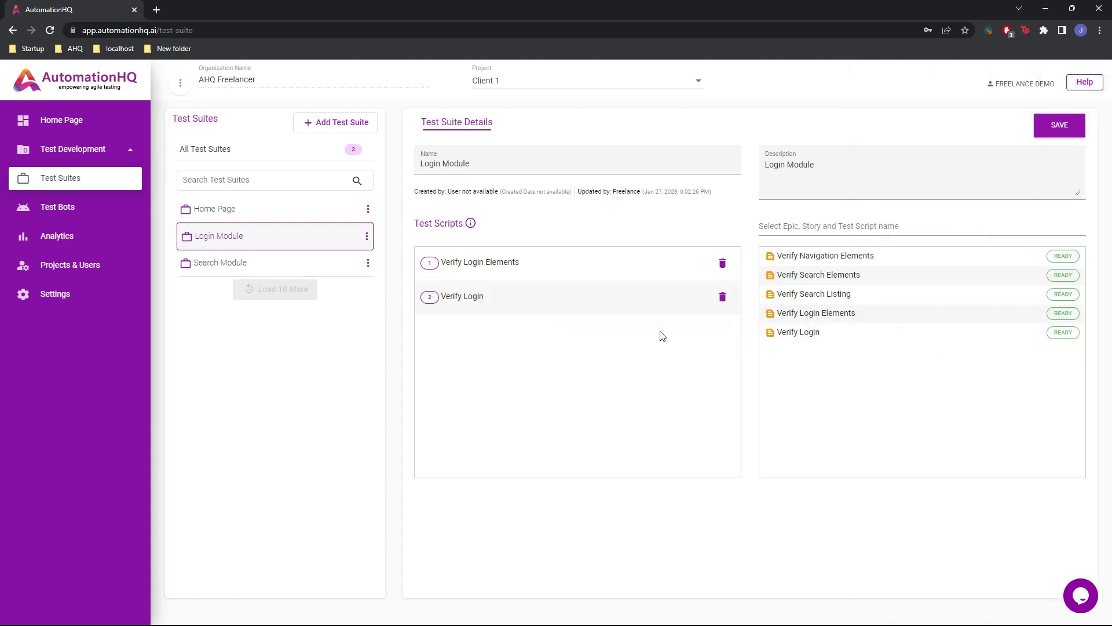
{"action": "left_click", "coordinate": [1040, 128]}
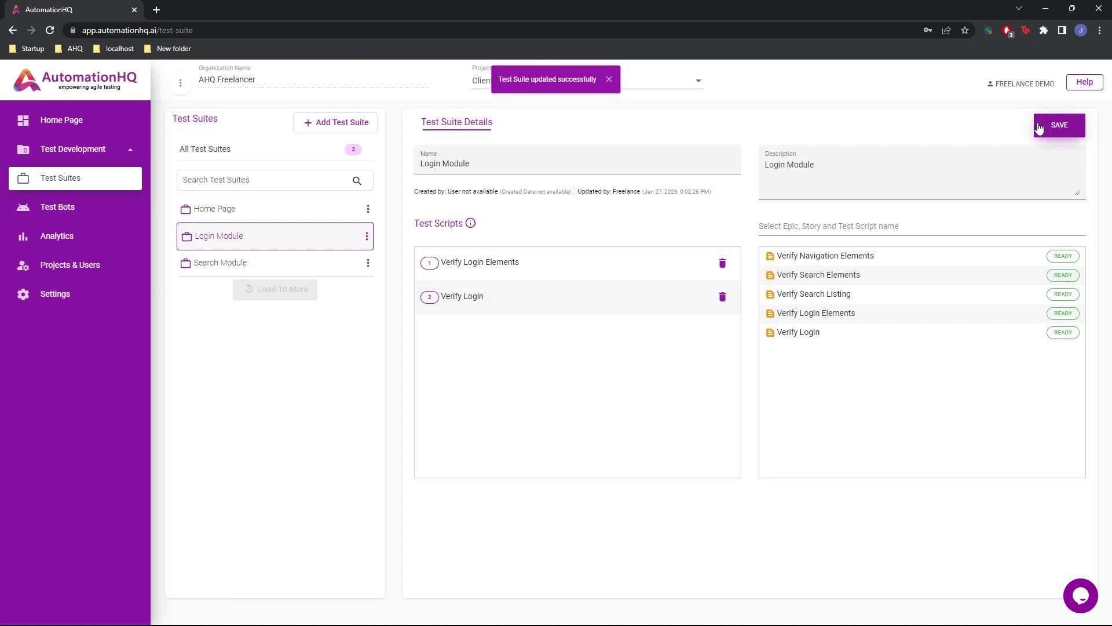
{"action": "left_click", "coordinate": [79, 212]}
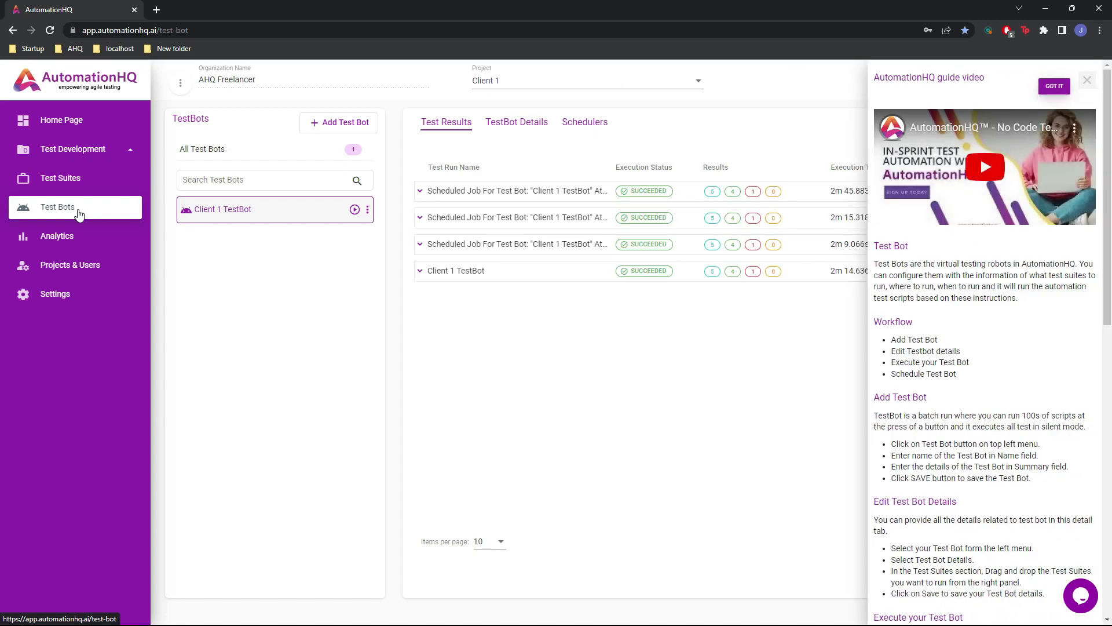
Add the Login Module suite to Client 1 TestBot's test suites, save the bot, and return to its results
{"action": "left_click", "coordinate": [1087, 80]}
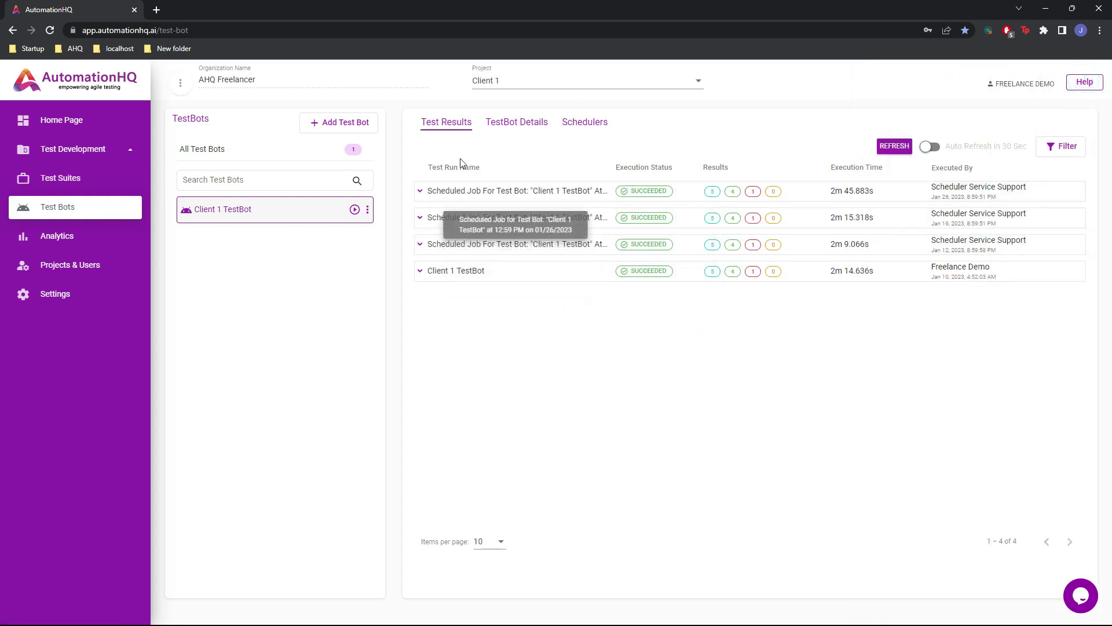
{"action": "left_click", "coordinate": [499, 127]}
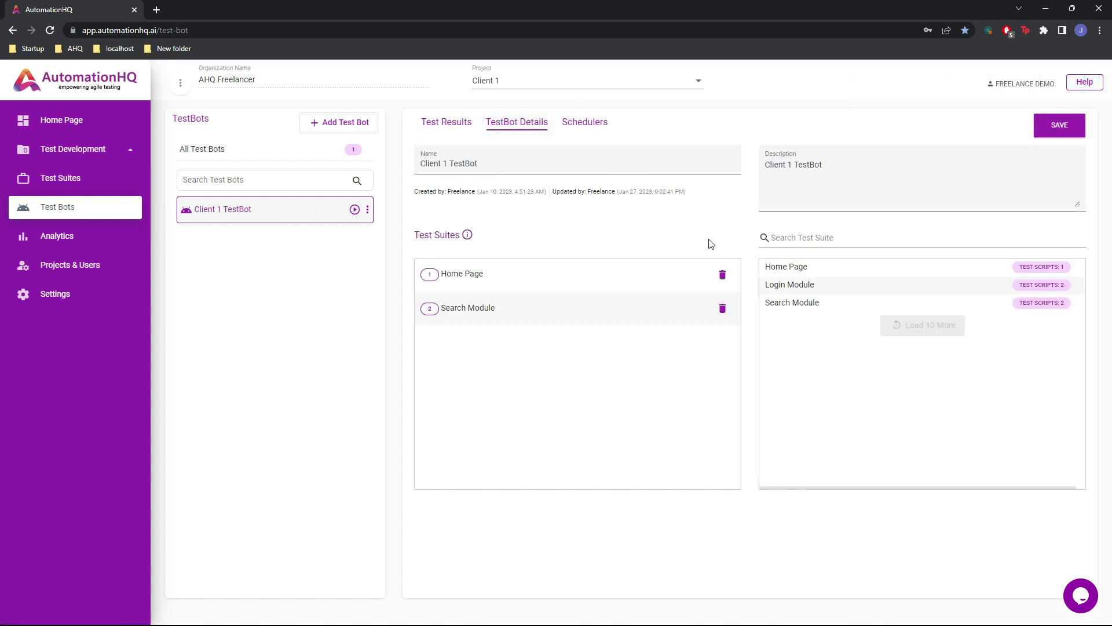
{"action": "left_click_drag", "start_coordinate": [787, 286], "coordinate": [583, 368]}
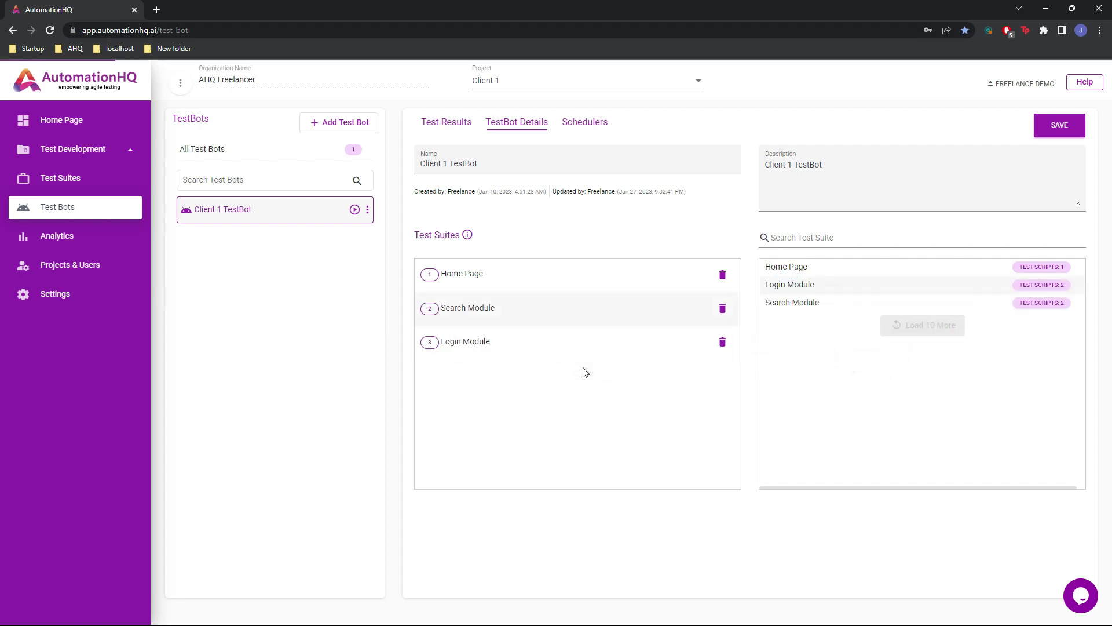
{"action": "left_click", "coordinate": [1059, 130]}
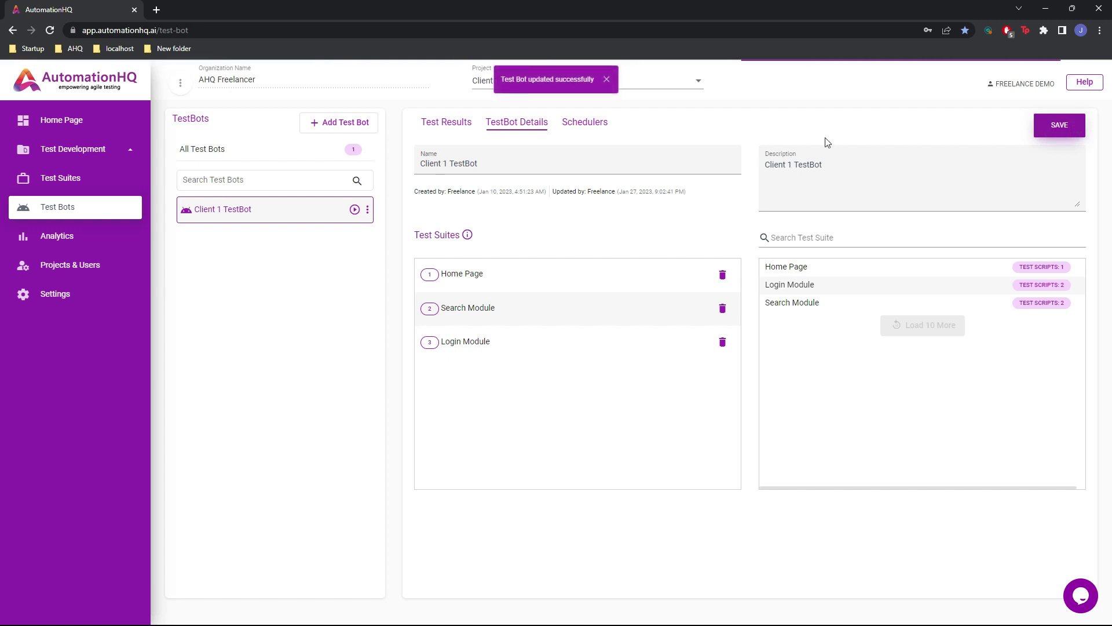
{"action": "left_click", "coordinate": [445, 122]}
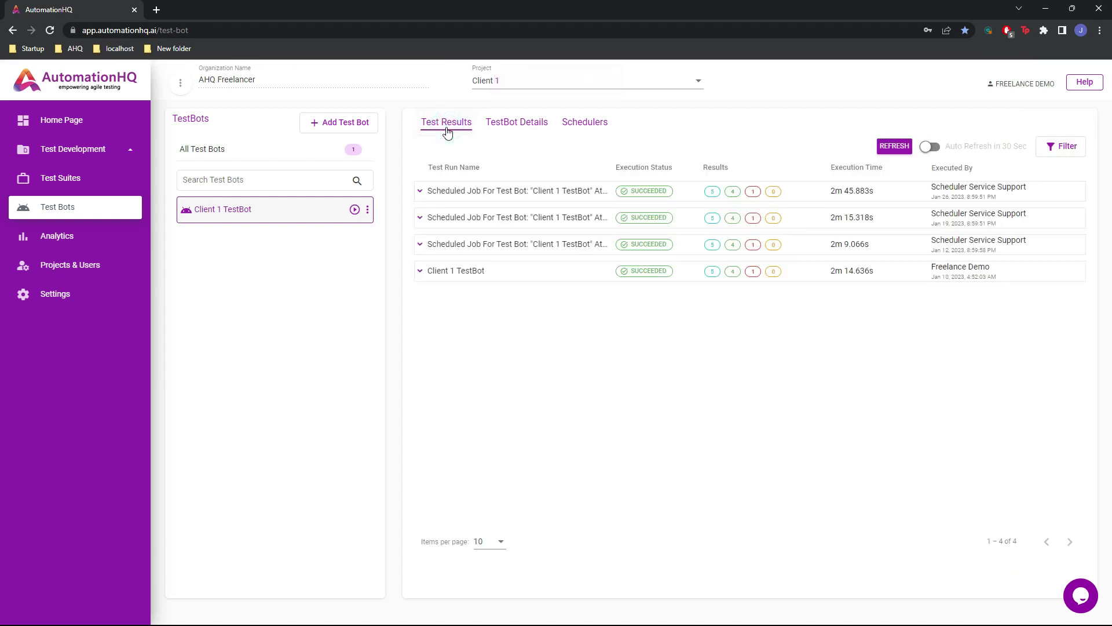
Execute a new Client 1 TestBot run named 'Test Execution'
{"action": "left_click", "coordinate": [355, 208]}
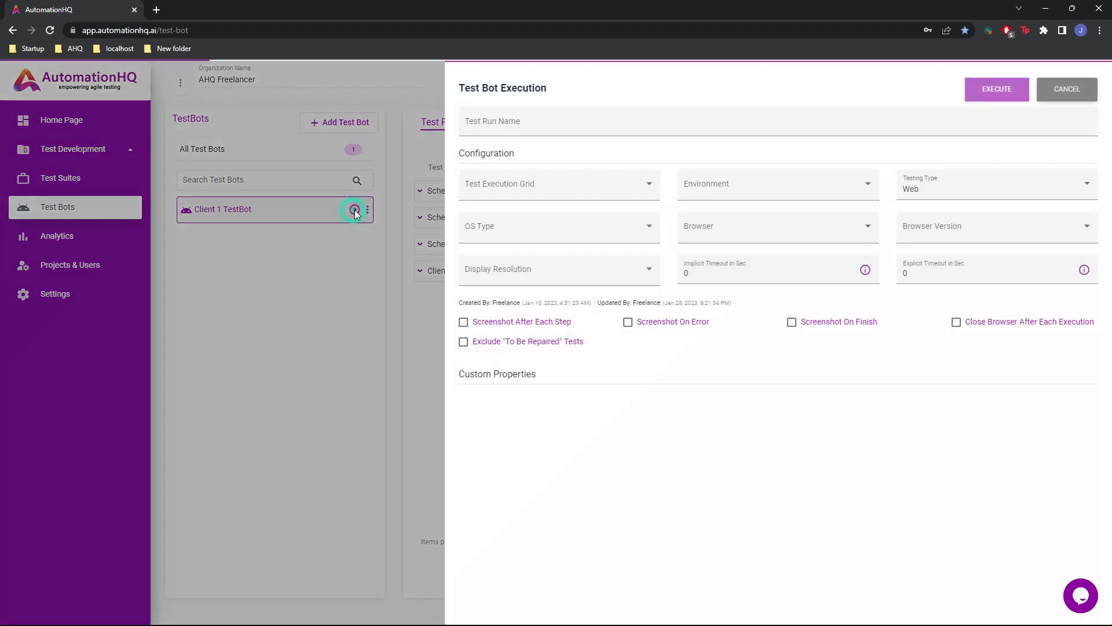
{"action": "left_click", "coordinate": [553, 125]}
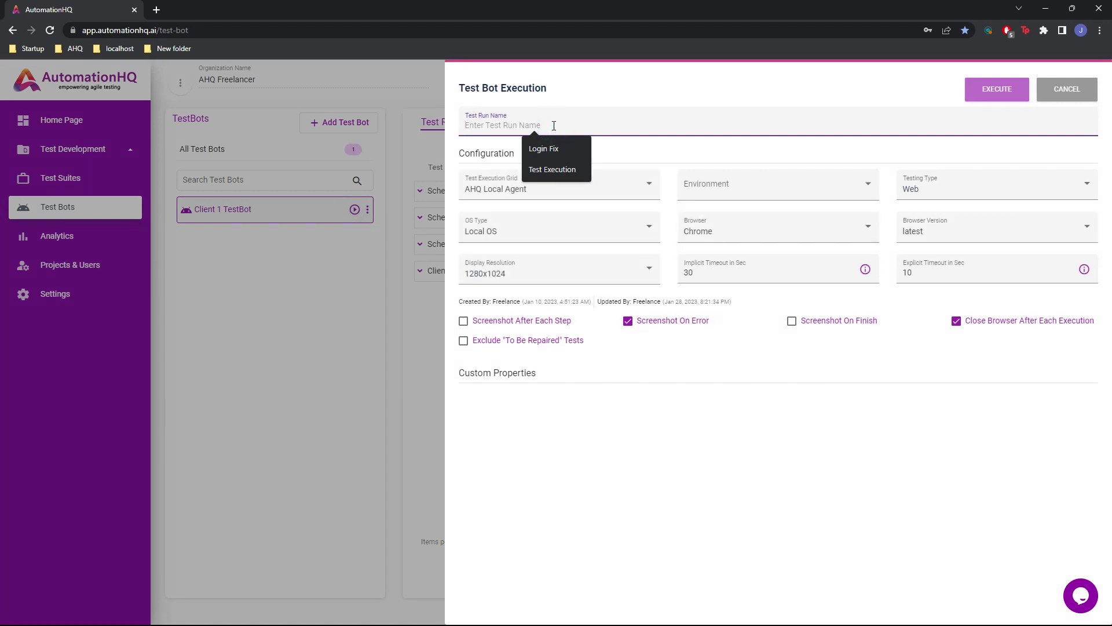
{"action": "type", "text": "Test Execu"}
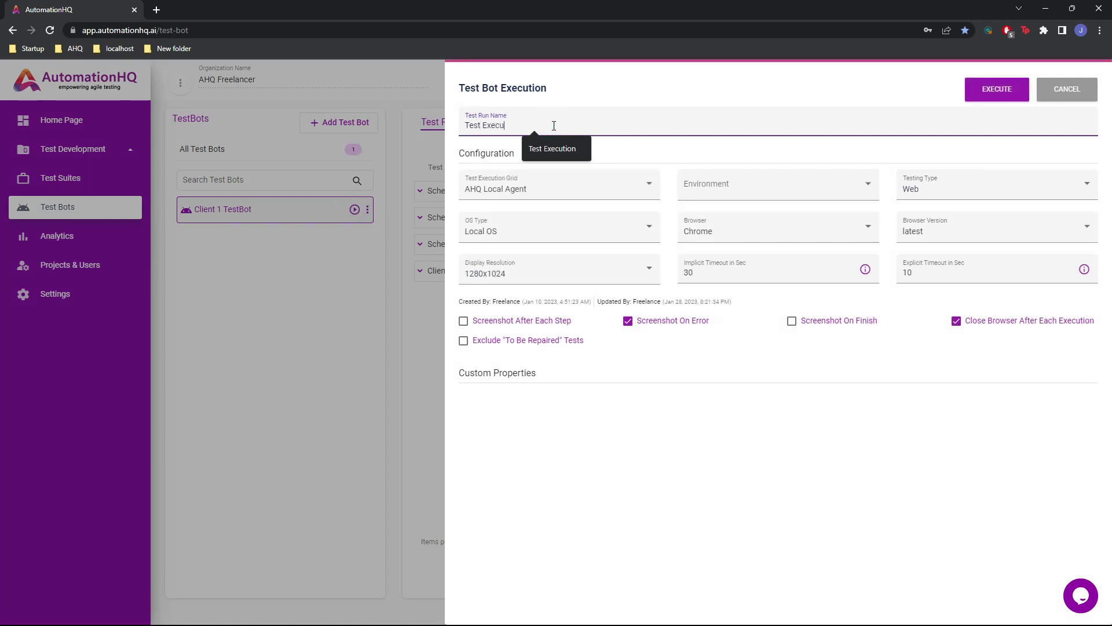
{"action": "type", "text": "tion"}
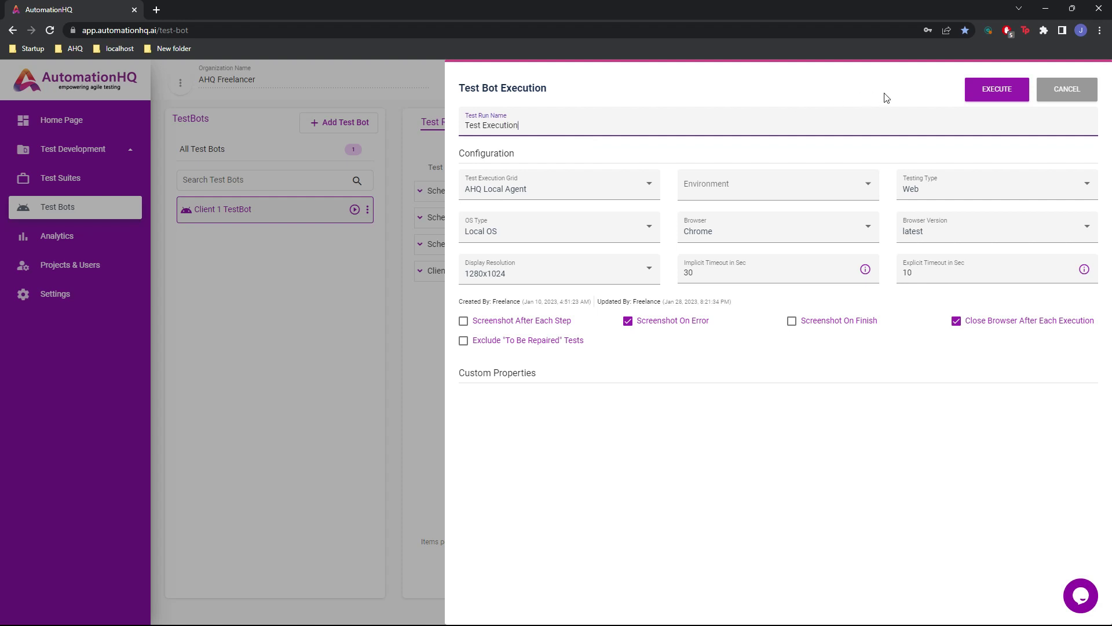
{"action": "left_click", "coordinate": [976, 98]}
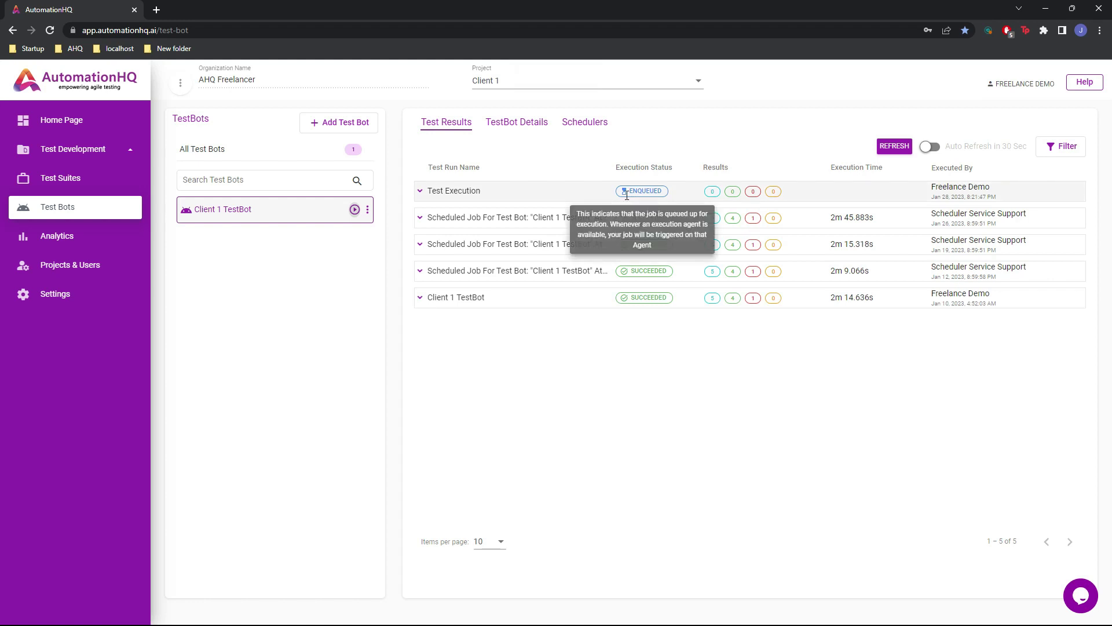
Drill into the latest run's Login Module suite and its Verify Login script result
{"action": "left_click", "coordinate": [530, 217]}
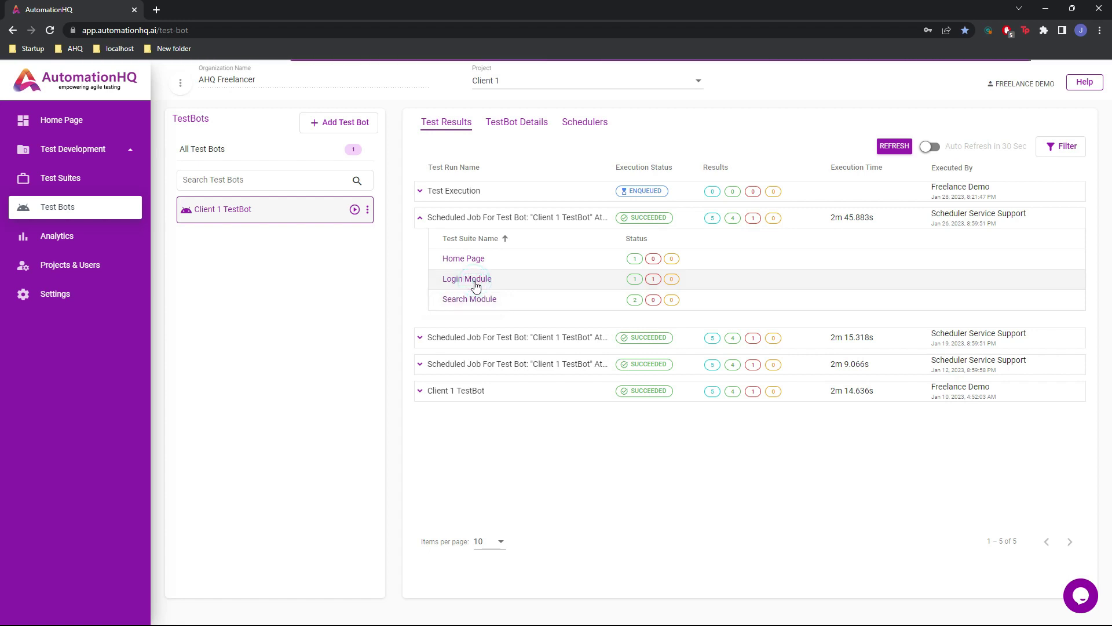
{"action": "left_click", "coordinate": [466, 278]}
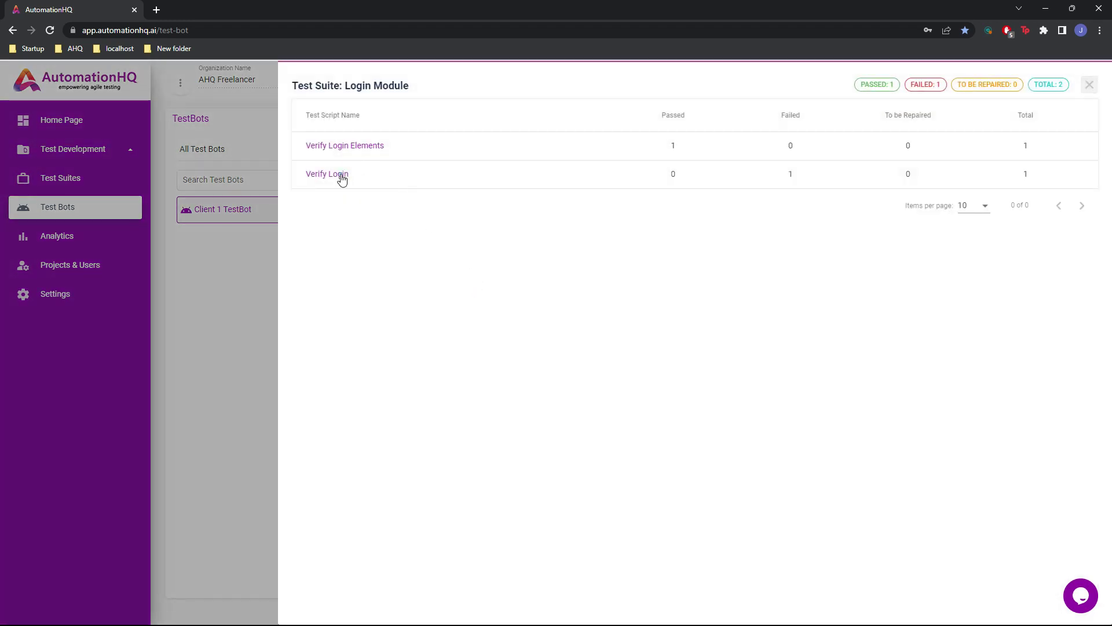
{"action": "left_click", "coordinate": [339, 174]}
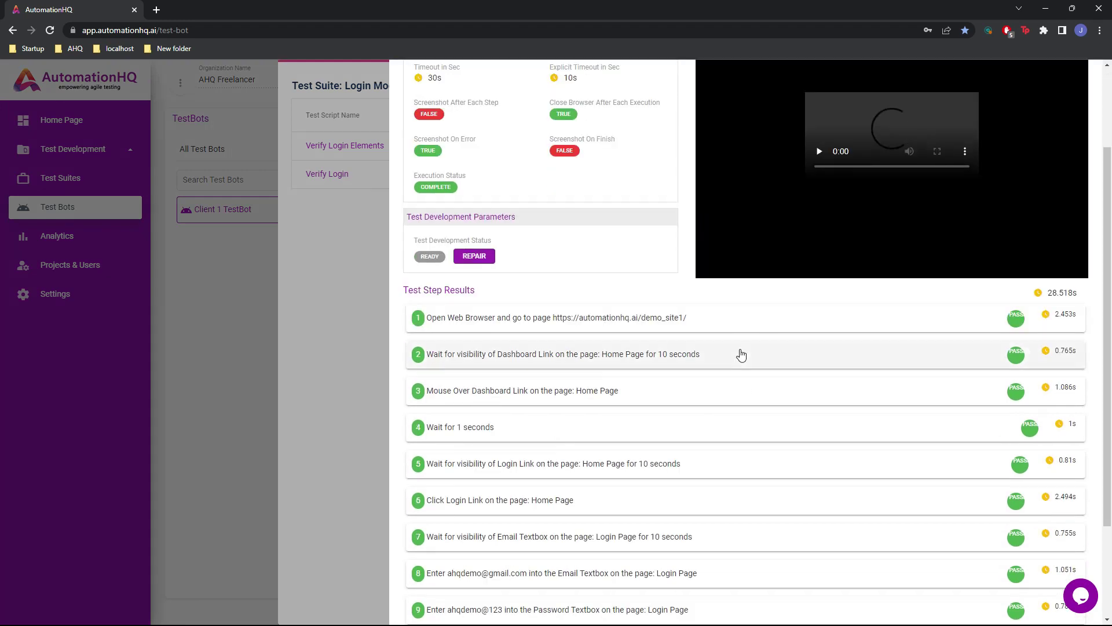
{"action": "scroll", "coordinate": [738, 348], "scroll_direction": "down", "scroll_amount": 3}
{"action": "scroll", "coordinate": [737, 330], "scroll_direction": "down", "scroll_amount": 2}
Expand steps 3, 4 and failed step 12, and view step 12's failure screenshot
{"action": "left_click", "coordinate": [739, 269]}
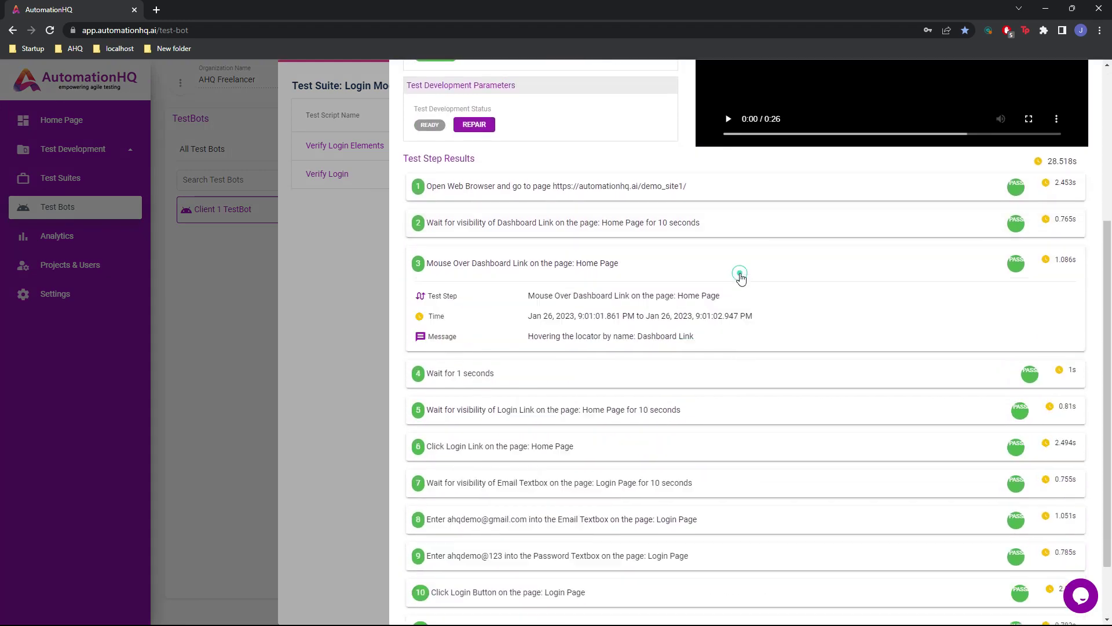
{"action": "left_click", "coordinate": [706, 392]}
{"action": "scroll", "coordinate": [705, 391], "scroll_direction": "down", "scroll_amount": 5}
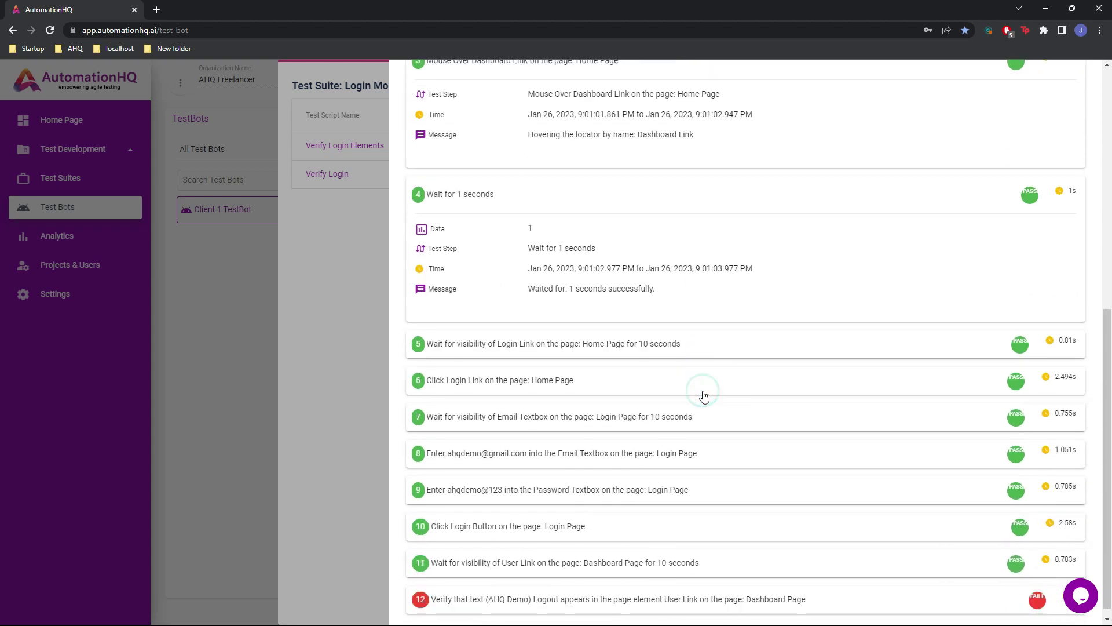
{"action": "left_click", "coordinate": [698, 587]}
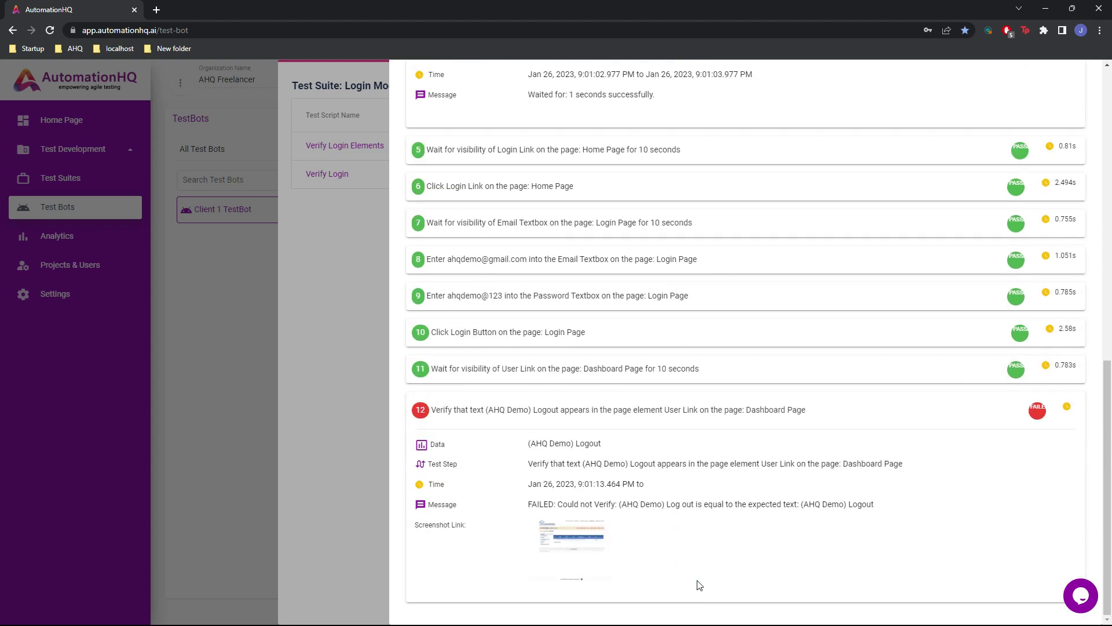
{"action": "left_click", "coordinate": [572, 551]}
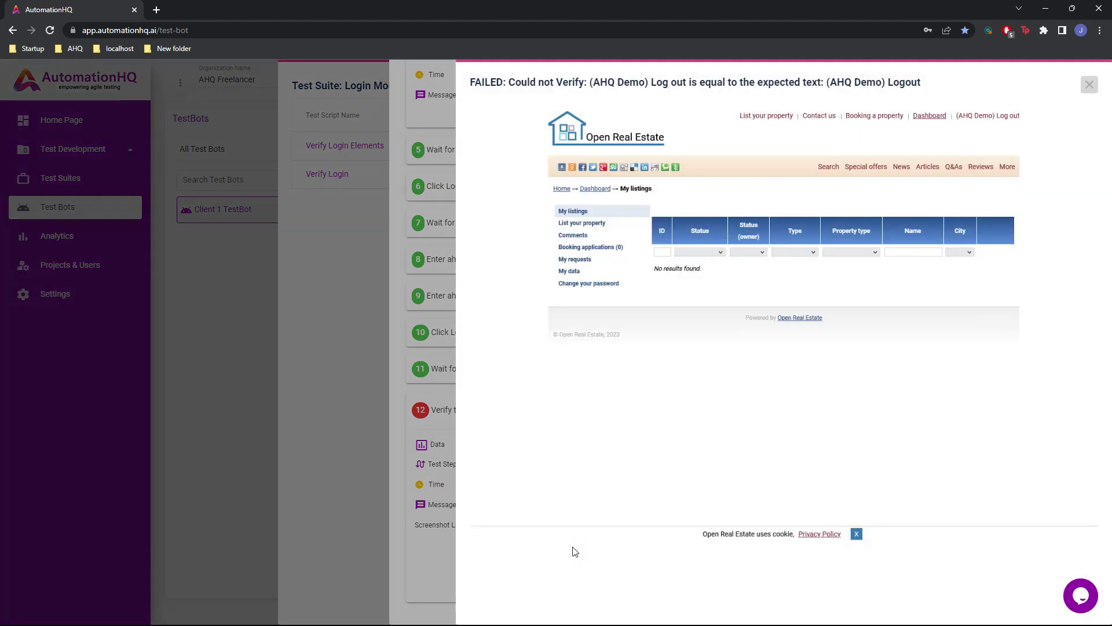
Close the screenshot and result panels and go to the Analytics dashboard
{"action": "left_click", "coordinate": [415, 524]}
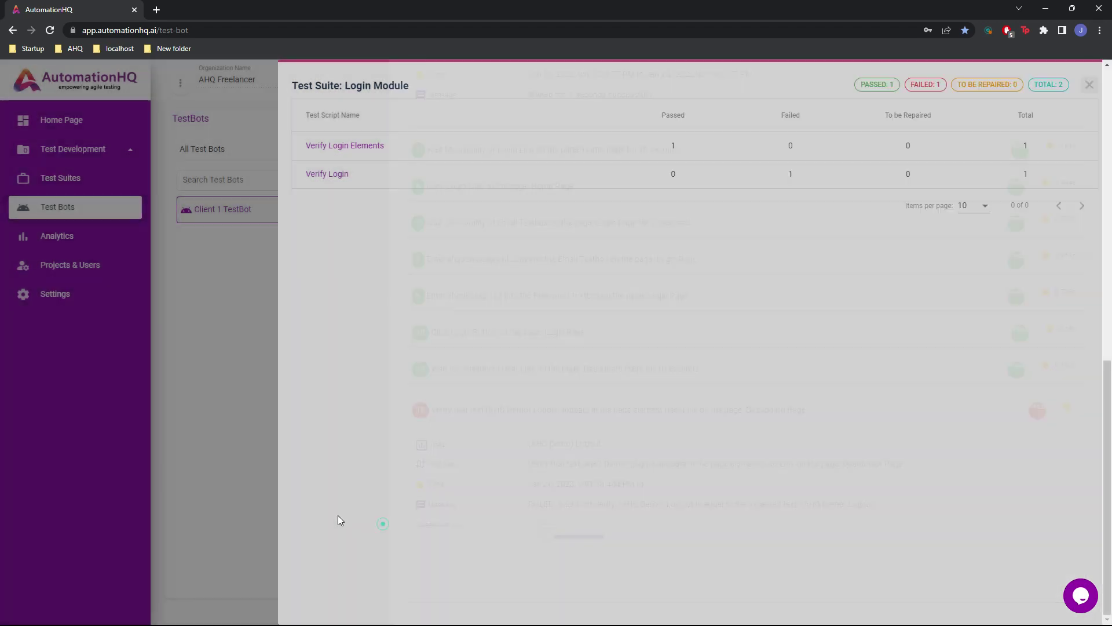
{"action": "left_click", "coordinate": [337, 516]}
{"action": "left_click", "coordinate": [253, 500]}
{"action": "left_click", "coordinate": [69, 234]}
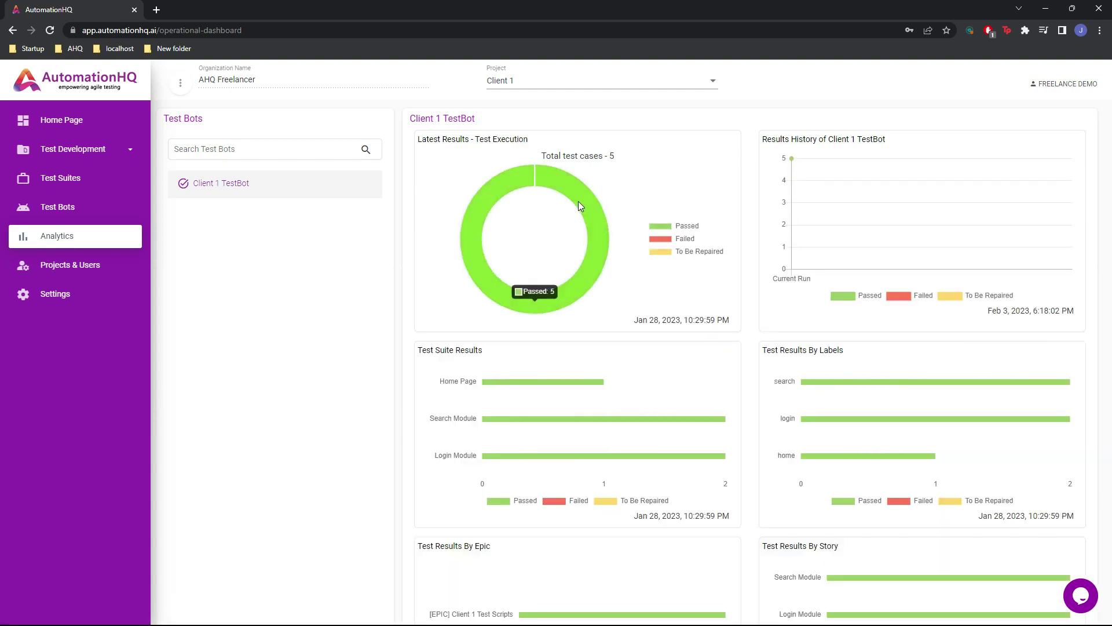
Open the latest execution's Home Page suite and its Verify Navigation Elements results
{"action": "left_click", "coordinate": [578, 200]}
{"action": "left_click", "coordinate": [391, 147]}
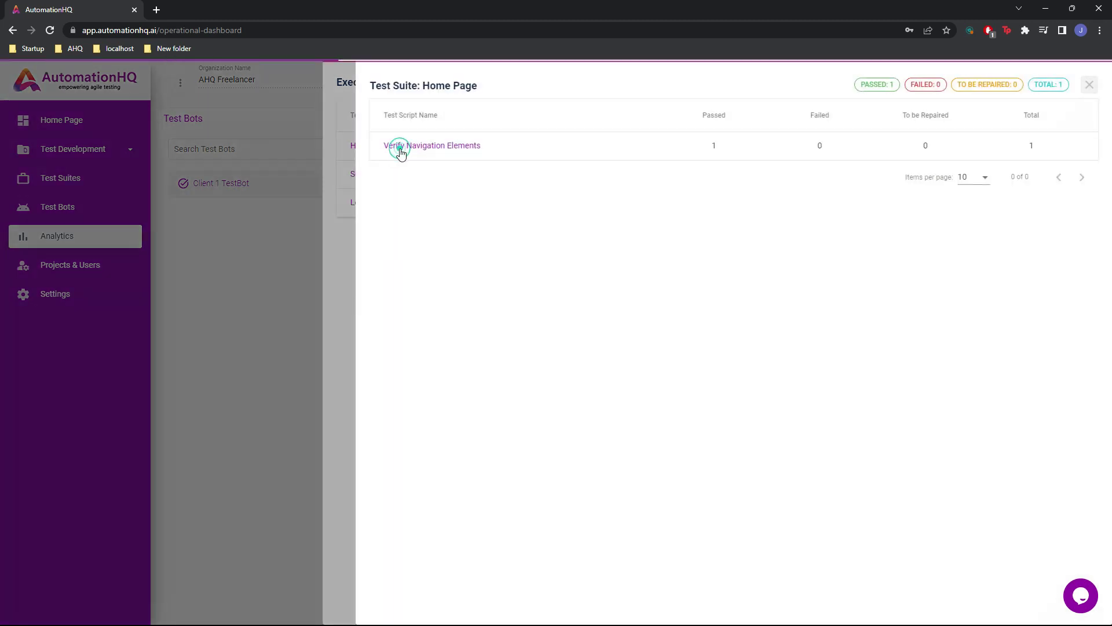
{"action": "left_click", "coordinate": [397, 149]}
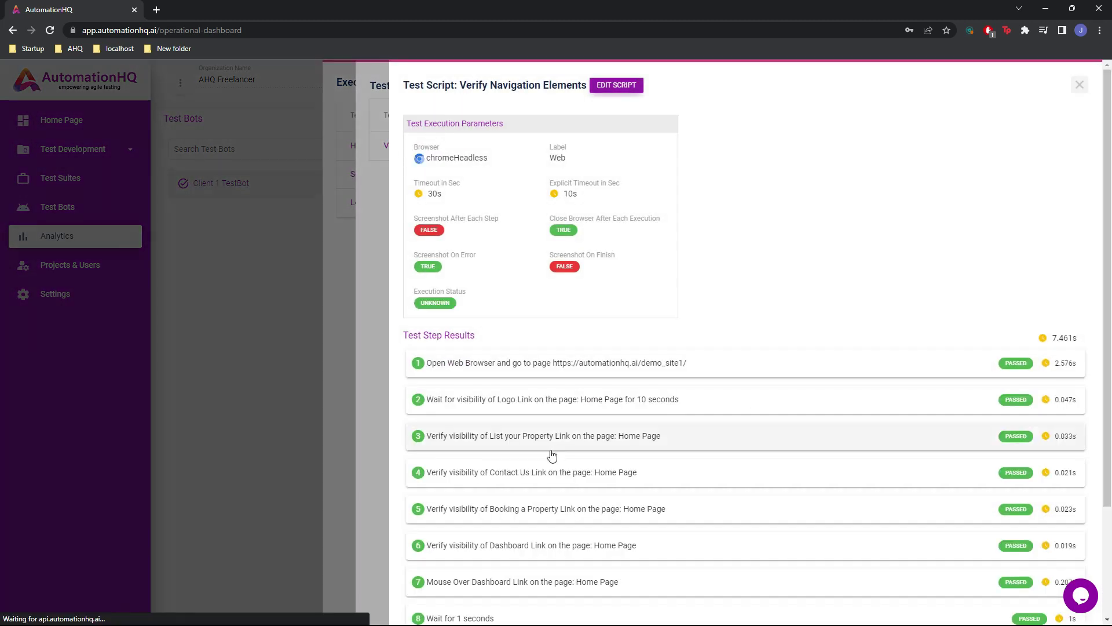
{"action": "scroll", "coordinate": [552, 455], "scroll_direction": "down", "scroll_amount": 2}
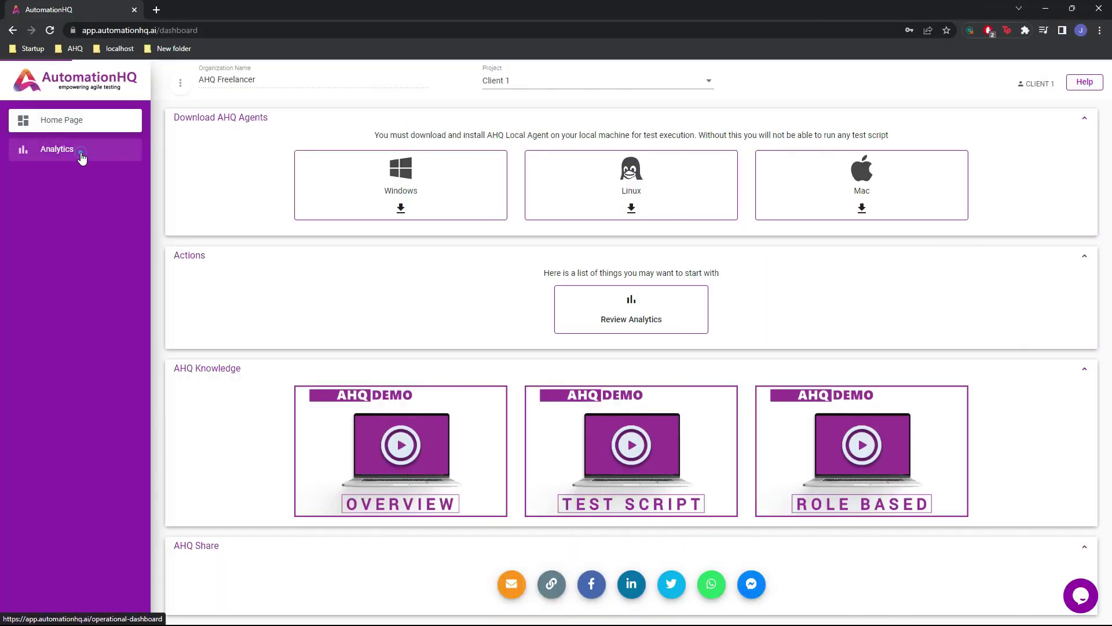
As the client, open Analytics and drill into the latest execution's Login Module Verify Login results
{"action": "left_click", "coordinate": [78, 152]}
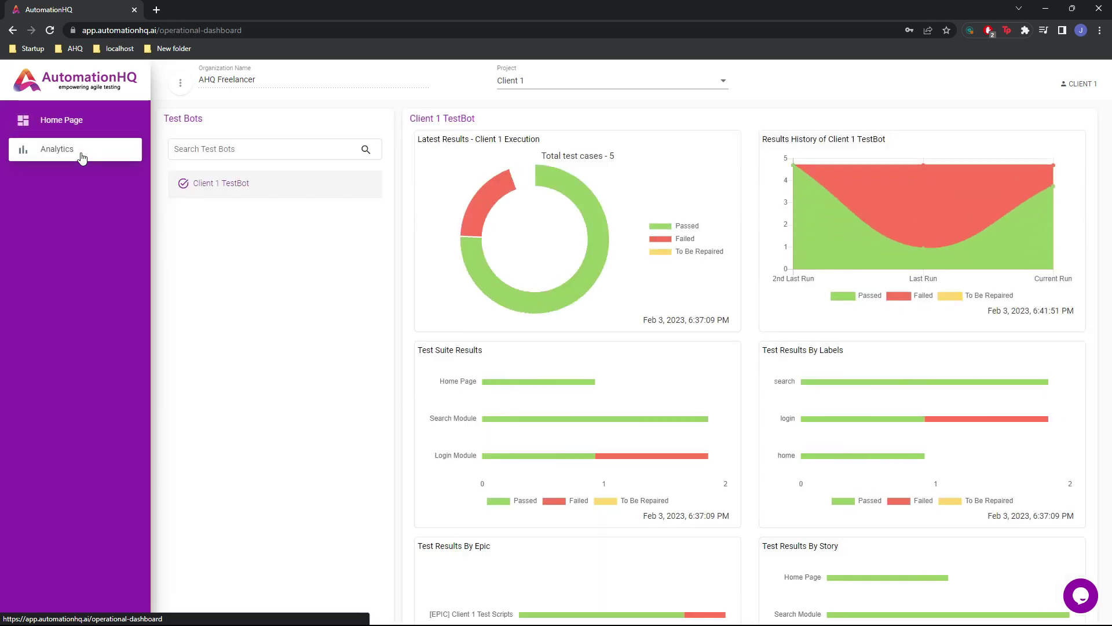
{"action": "left_click", "coordinate": [516, 174]}
{"action": "left_click", "coordinate": [387, 206]}
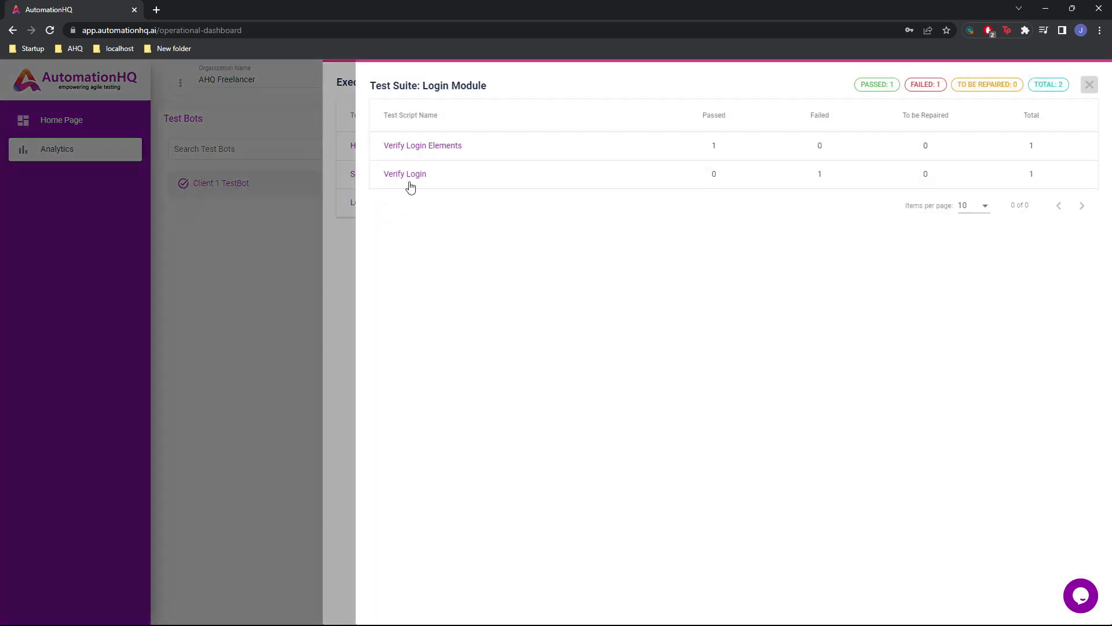
{"action": "left_click", "coordinate": [406, 173]}
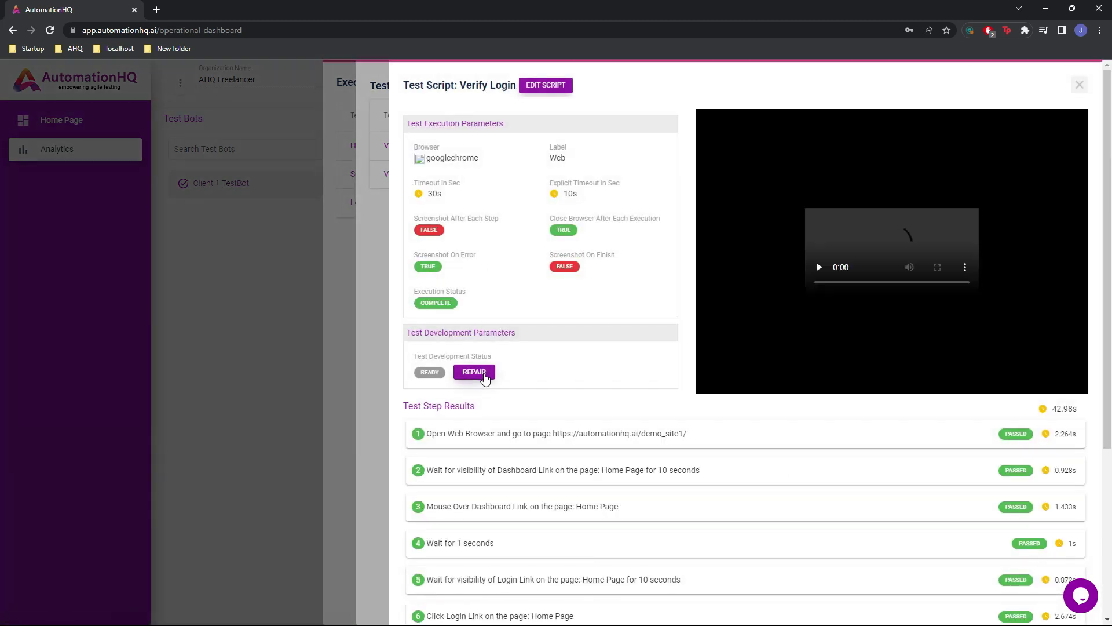
{"action": "scroll", "coordinate": [485, 375], "scroll_direction": "down", "scroll_amount": 4}
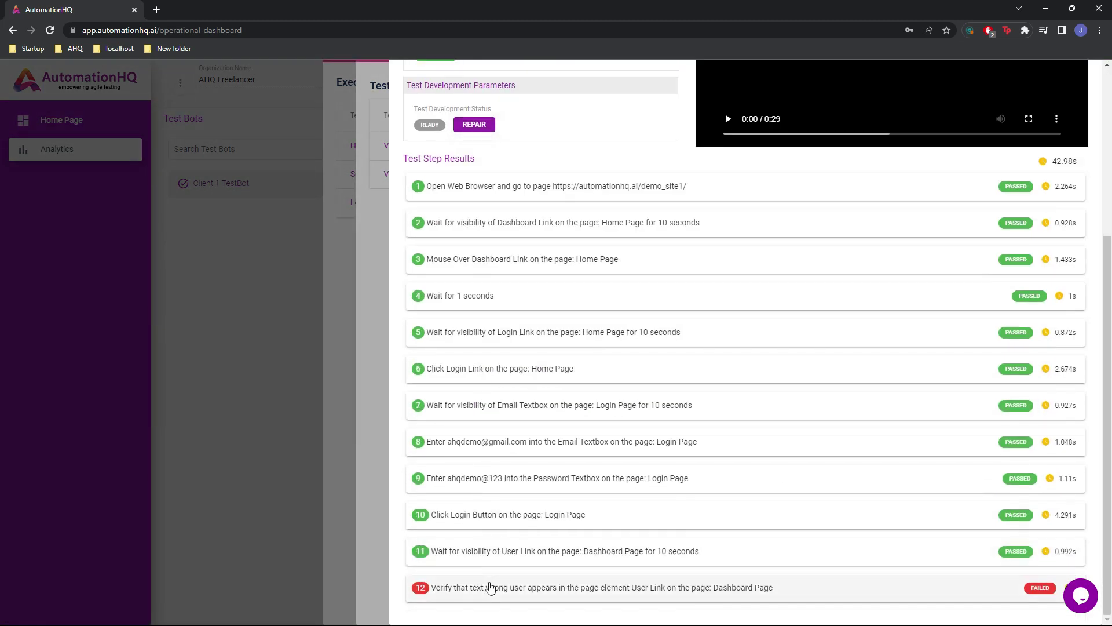
{"action": "scroll", "coordinate": [504, 557], "scroll_direction": "down", "scroll_amount": 1}
{"action": "scroll", "coordinate": [505, 564], "scroll_direction": "down", "scroll_amount": 1}
{"action": "scroll", "coordinate": [504, 557], "scroll_direction": "up", "scroll_amount": 5}
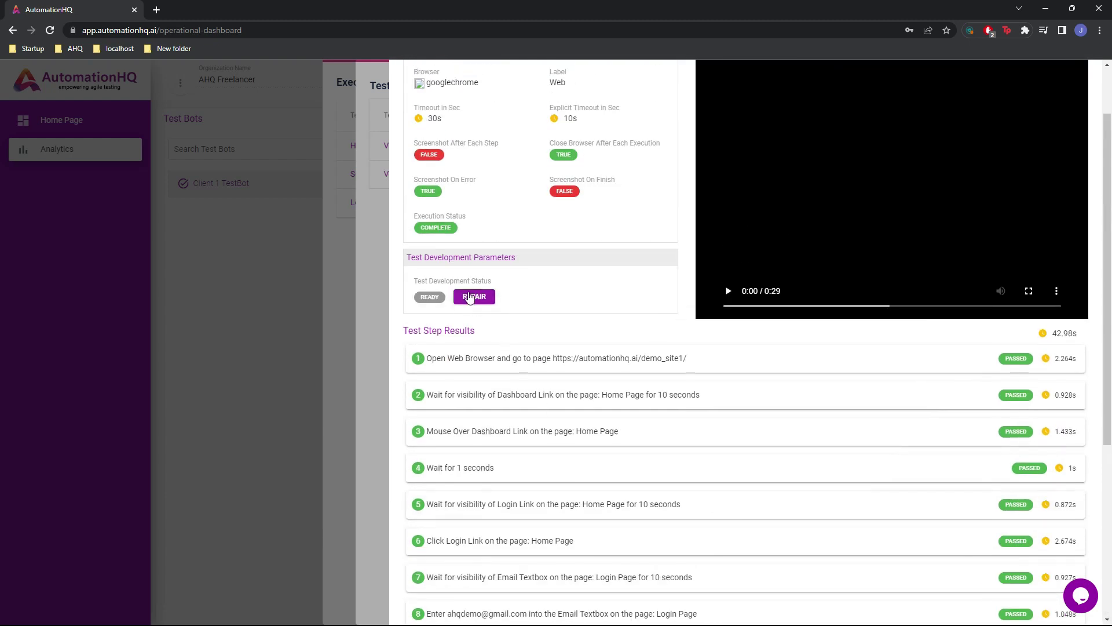
Flag Verify Login for repair with the comment 'Please Fix This Thank you very much!' and save it
{"action": "left_click", "coordinate": [468, 295]}
{"action": "left_click", "coordinate": [537, 333]}
{"action": "type", "text": "Please Fix This Thank you"}
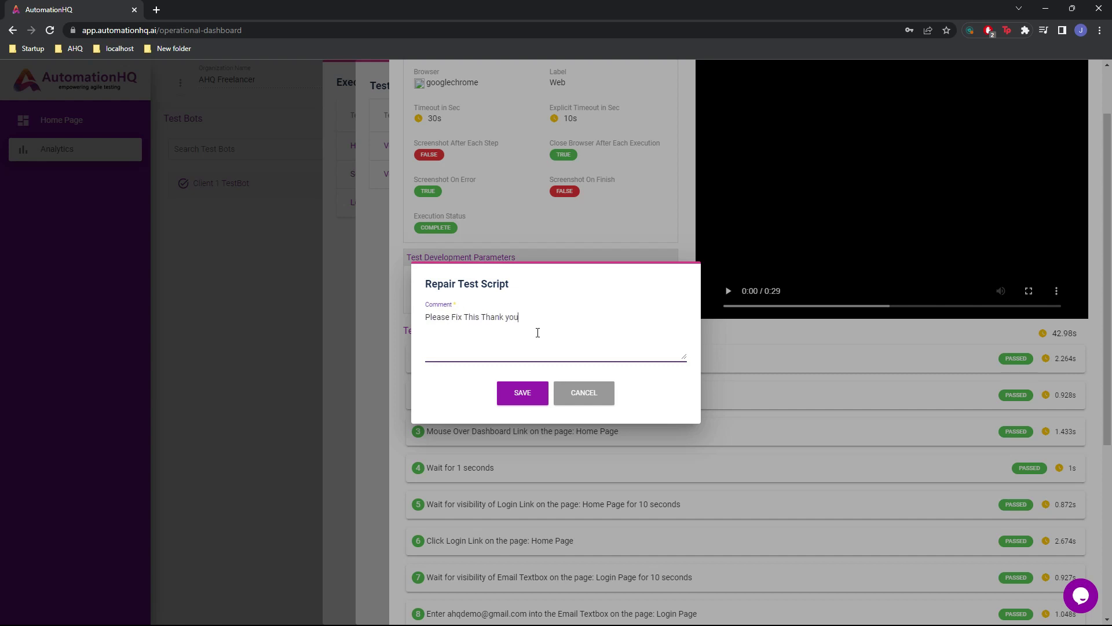
{"action": "left_click", "coordinate": [506, 400]}
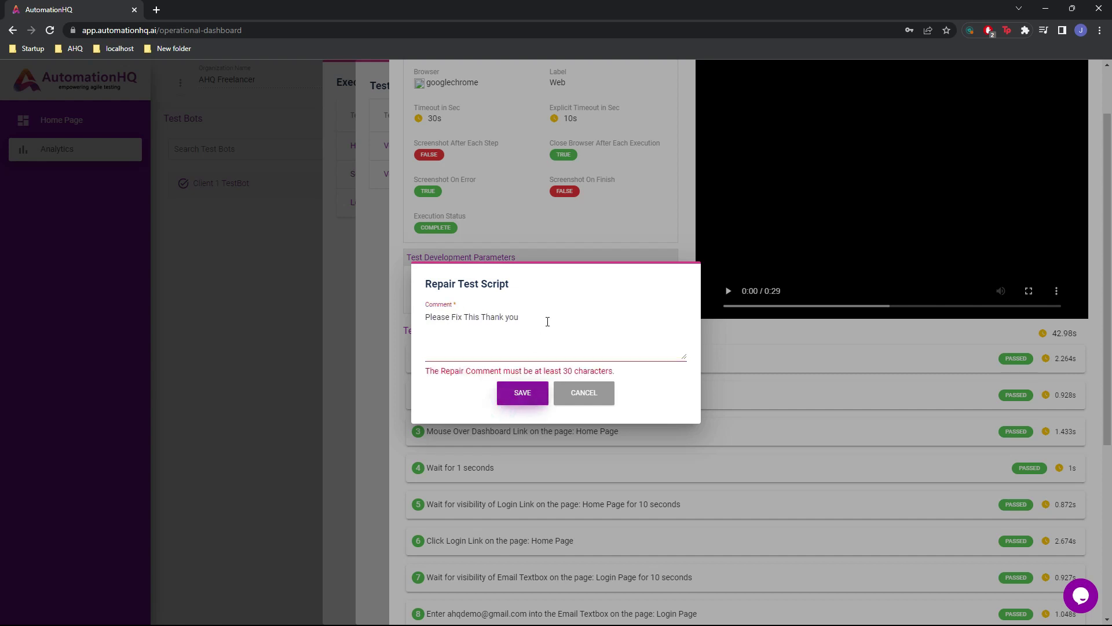
{"action": "left_click", "coordinate": [521, 393]}
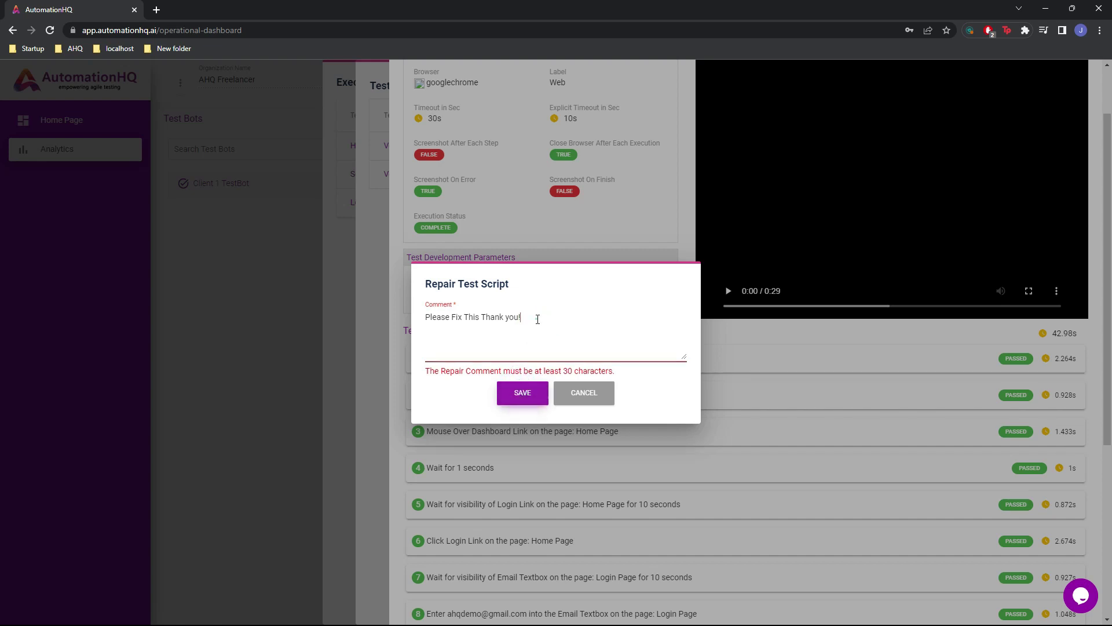
{"action": "type", "text": "very much!"}
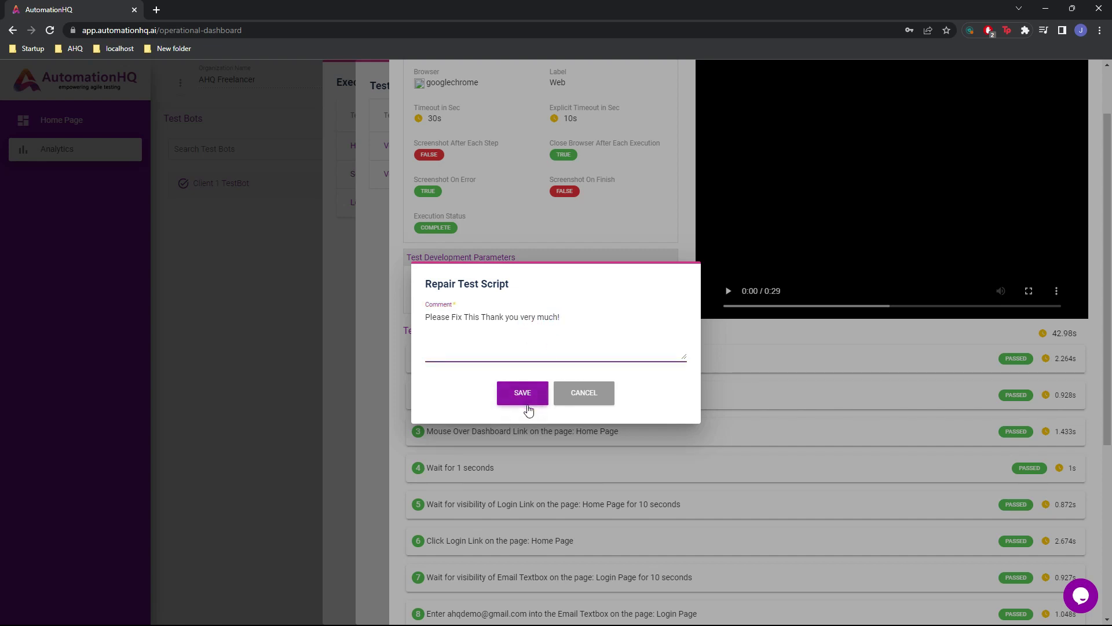
{"action": "left_click", "coordinate": [525, 395]}
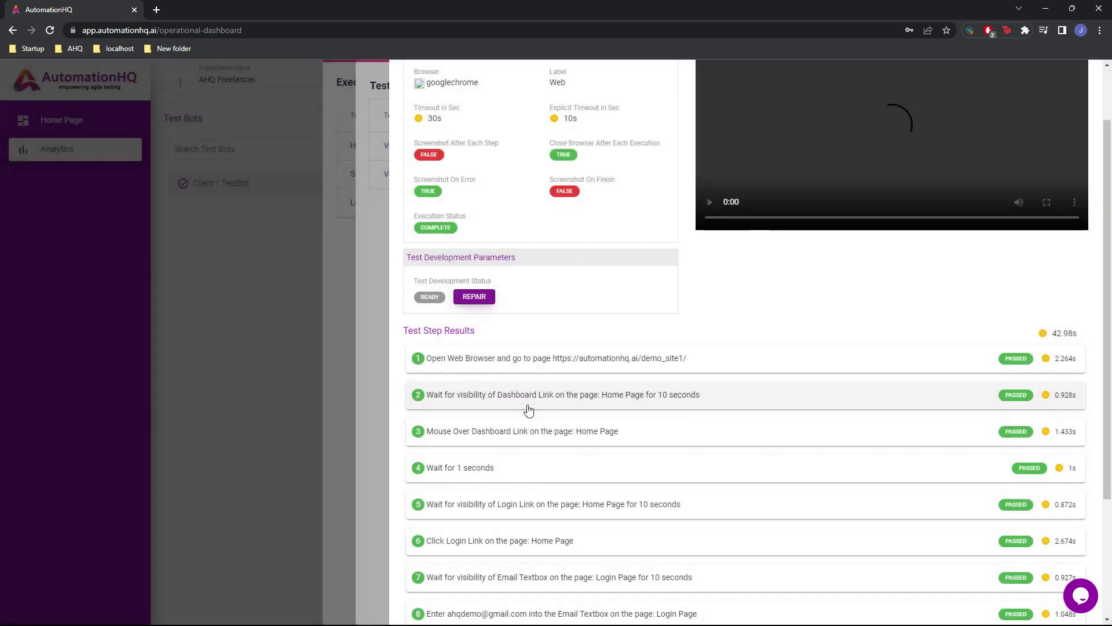
{"action": "scroll", "coordinate": [528, 408], "scroll_direction": "up", "scroll_amount": 2}
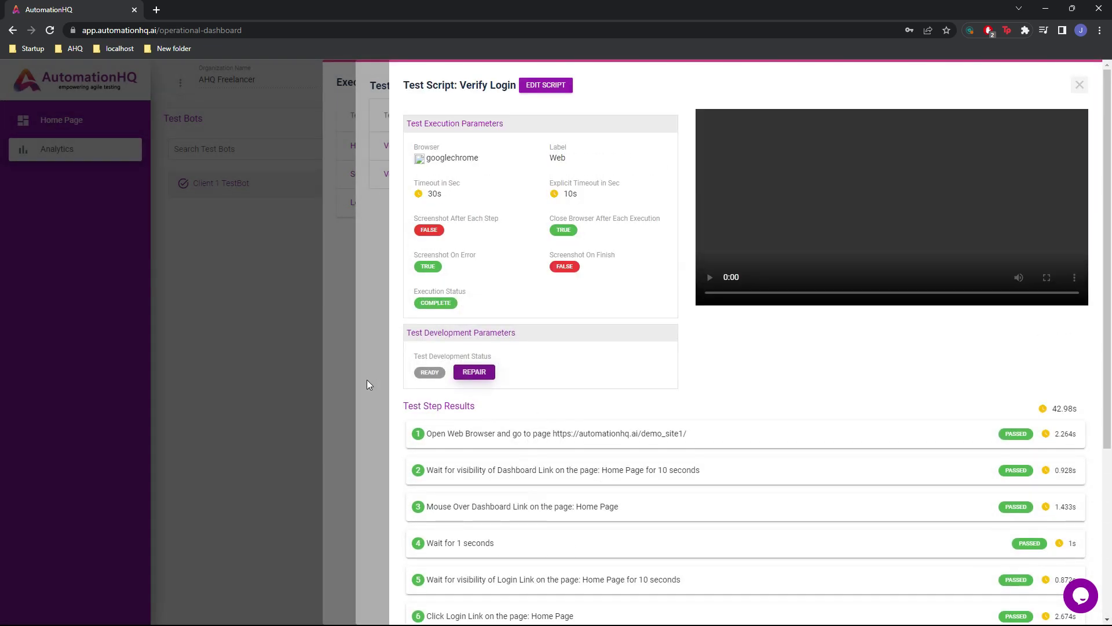
Close the results and open Test Scripts filtered to the Client 1 Test Scripts epic
{"action": "left_click", "coordinate": [367, 379]}
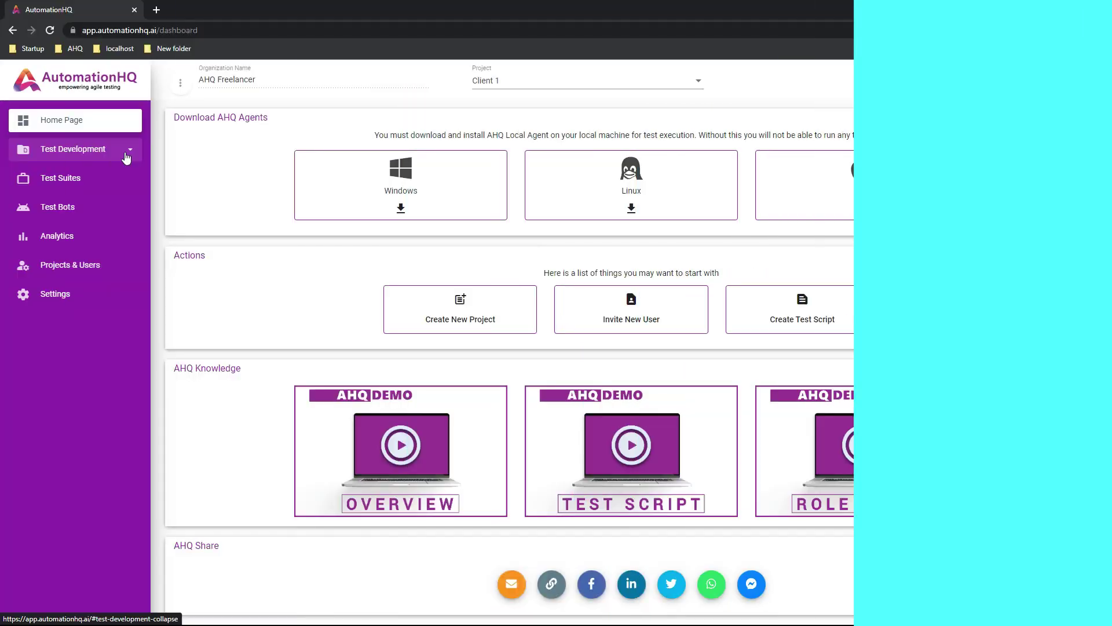
{"action": "left_click", "coordinate": [126, 152]}
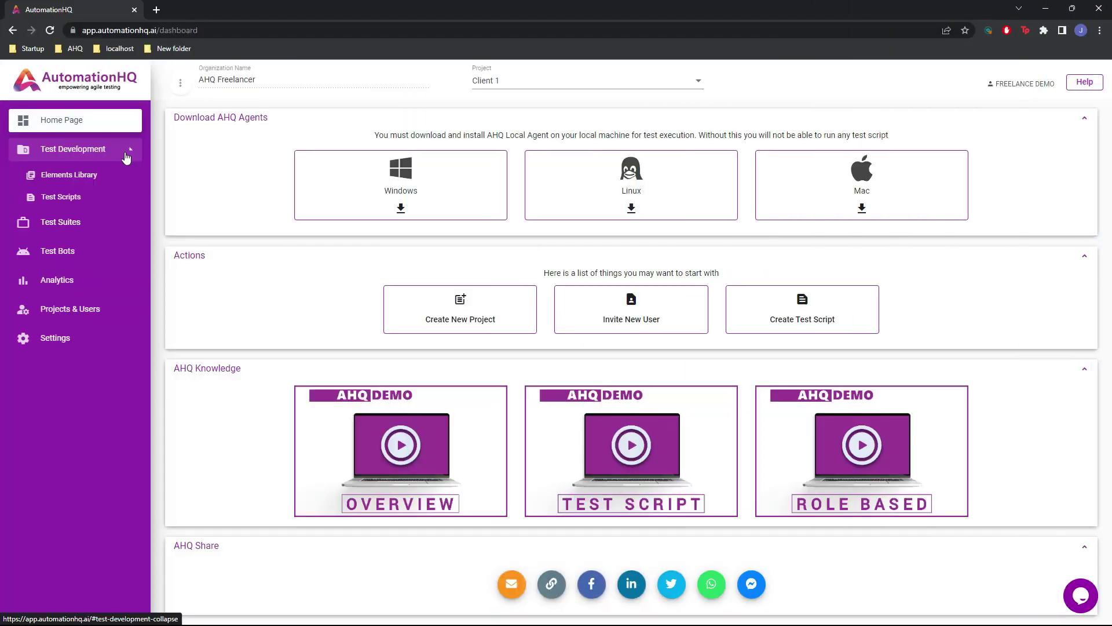
{"action": "left_click", "coordinate": [89, 198]}
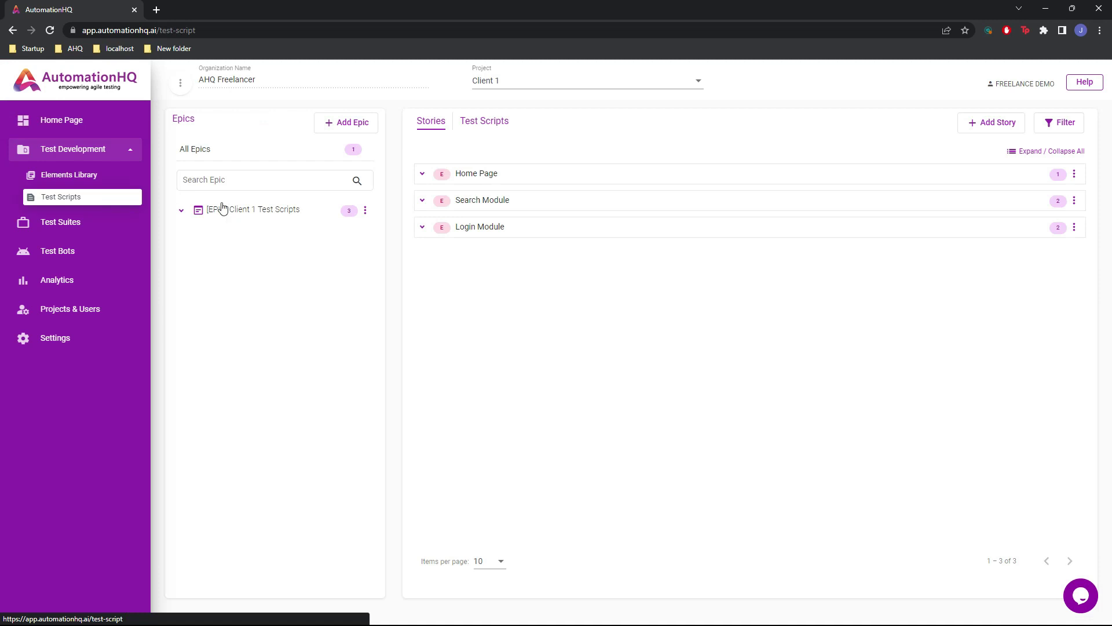
{"action": "left_click", "coordinate": [262, 210]}
Open Verify Login from the Login Module story and select its repair comment
{"action": "left_click", "coordinate": [491, 252]}
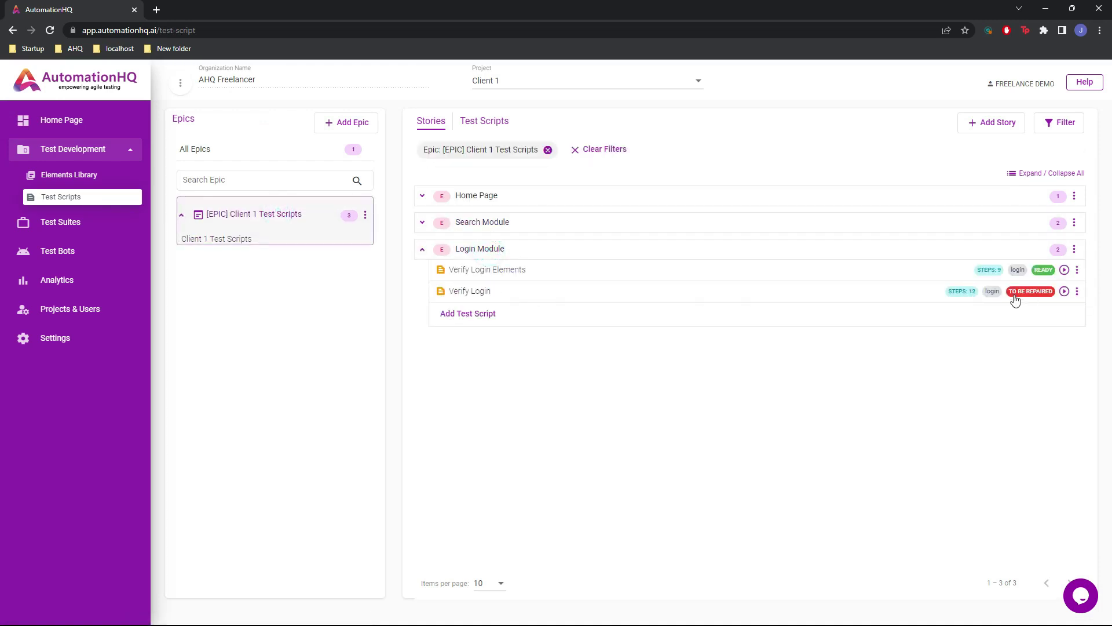
{"action": "left_click", "coordinate": [482, 294]}
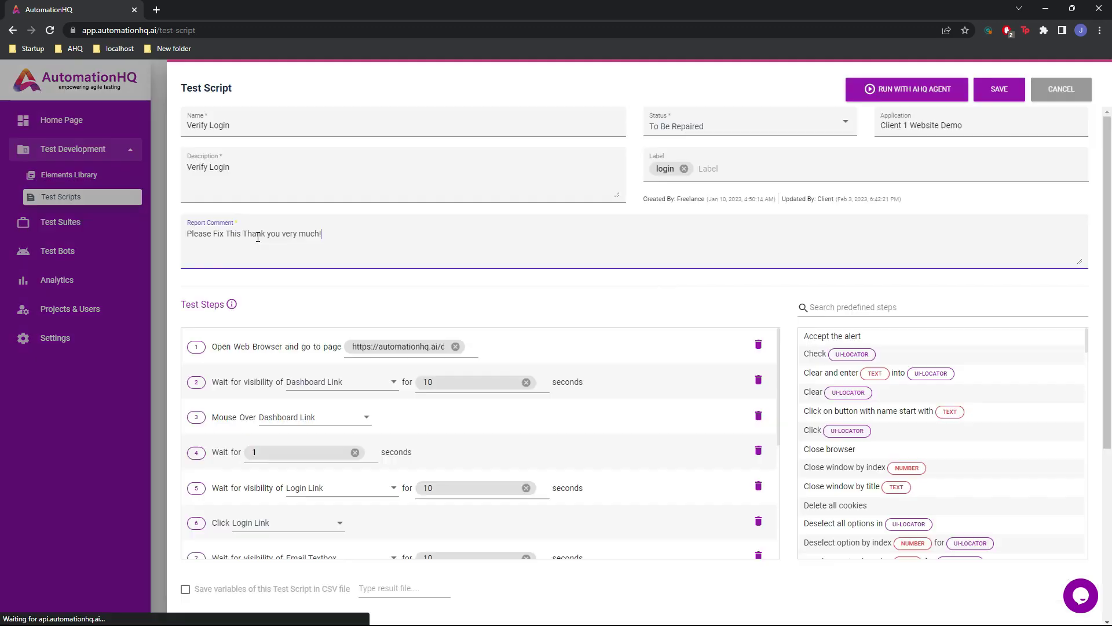
{"action": "left_click_drag", "start_coordinate": [324, 233], "coordinate": [182, 243]}
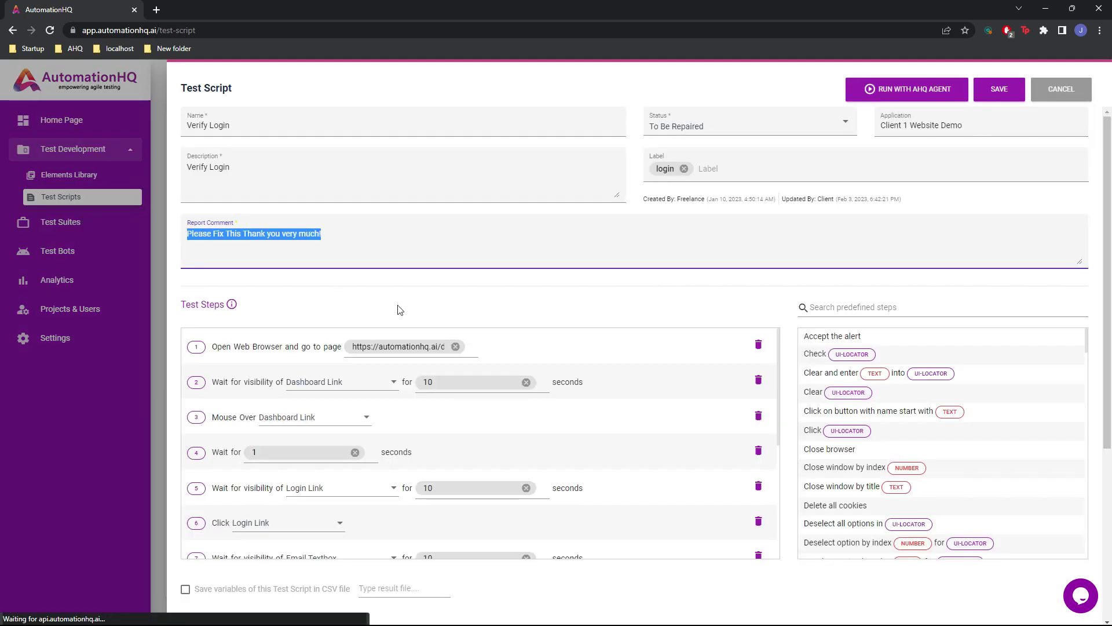